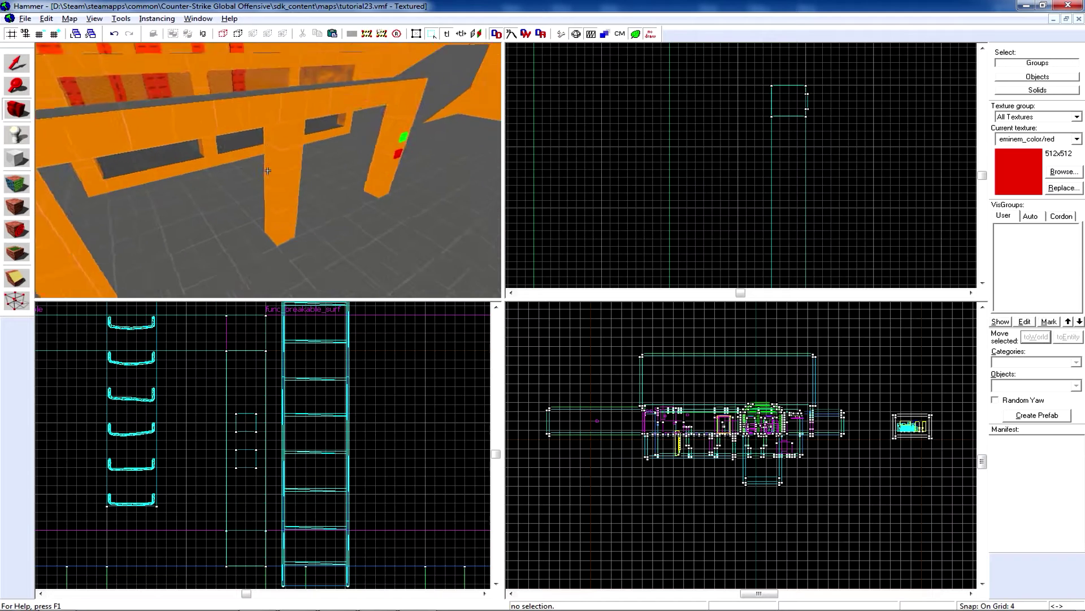
Pick up the floor's dev/dev_measuregeneric01b material as the current texture.
{"action": "key", "text": "a"}
{"action": "key", "text": "s"}
{"action": "key", "text": "z"}
{"action": "left_click", "coordinate": [17, 63]}
{"action": "left_click", "coordinate": [16, 184]}
{"action": "left_click", "coordinate": [83, 225]}
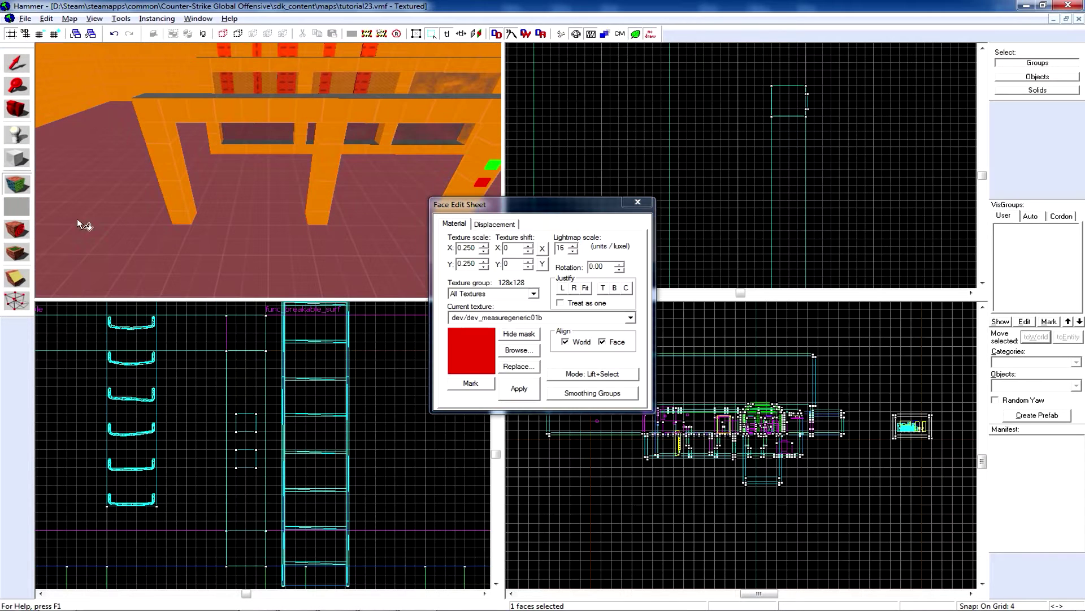
{"action": "left_click", "coordinate": [9, 65]}
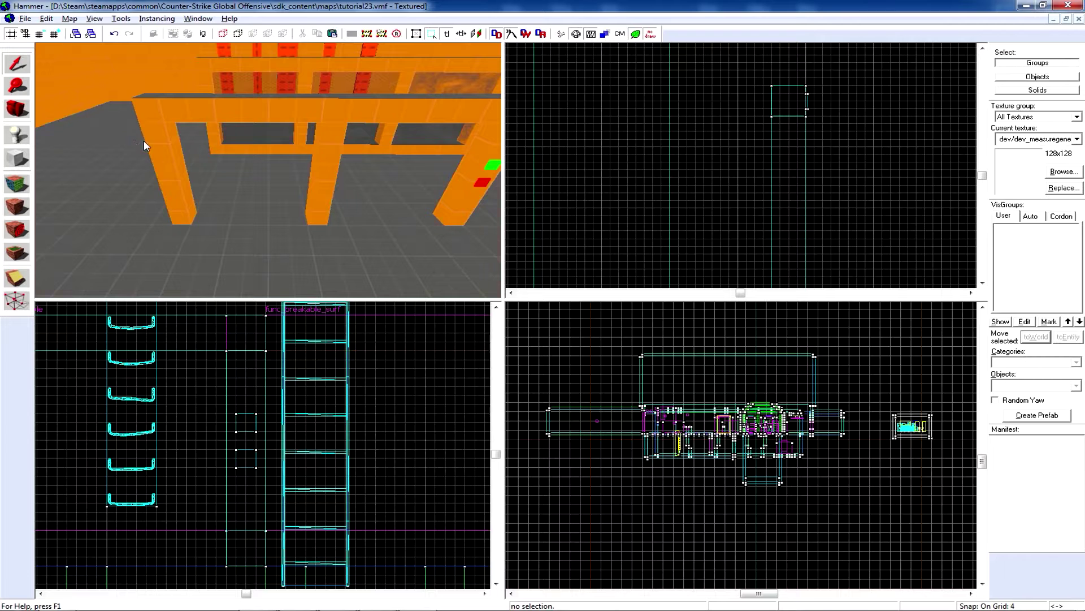
Create a 16 × 96 × 96 unit block filling the opening between the outer pillar without buttons and the middle pillar.
{"action": "left_click", "coordinate": [11, 159]}
{"action": "key", "text": "ctrl+e"}
{"action": "left_click", "coordinate": [17, 63]}
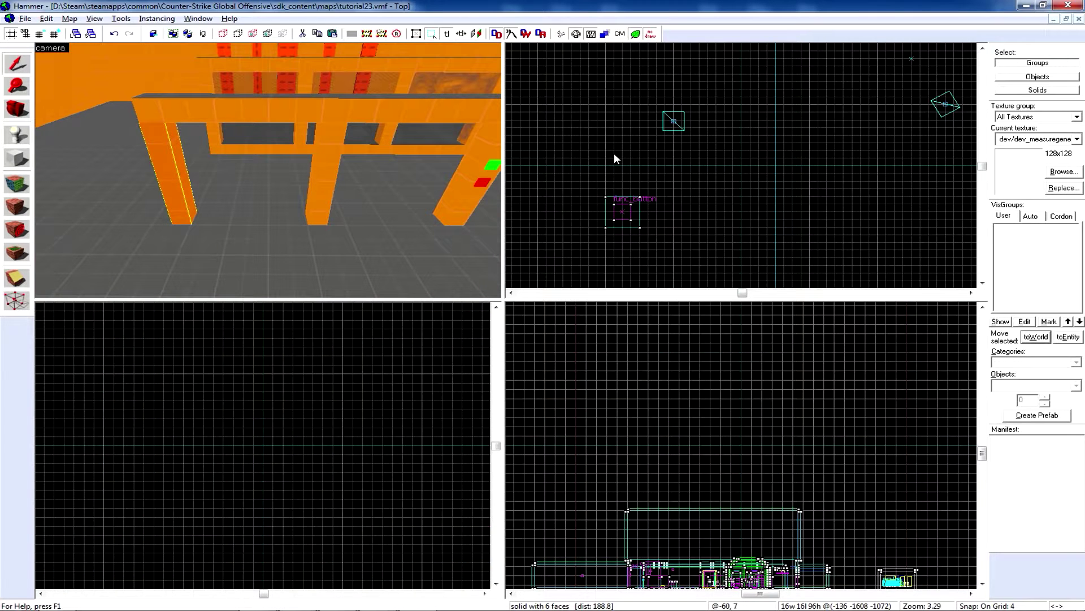
{"action": "key", "text": "ctrl+e"}
{"action": "key", "text": "shift+b"}
{"action": "left_click_drag", "start_coordinate": [758, 151], "coordinate": [723, 152]}
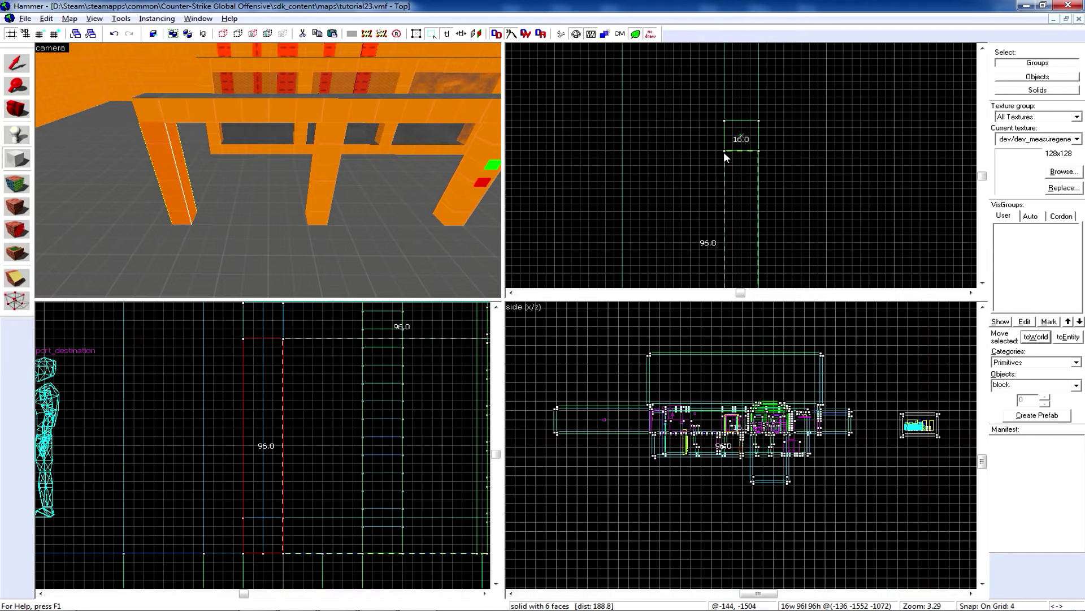
{"action": "right_click", "coordinate": [744, 177]}
{"action": "left_click", "coordinate": [744, 177]}
{"action": "left_click", "coordinate": [16, 63]}
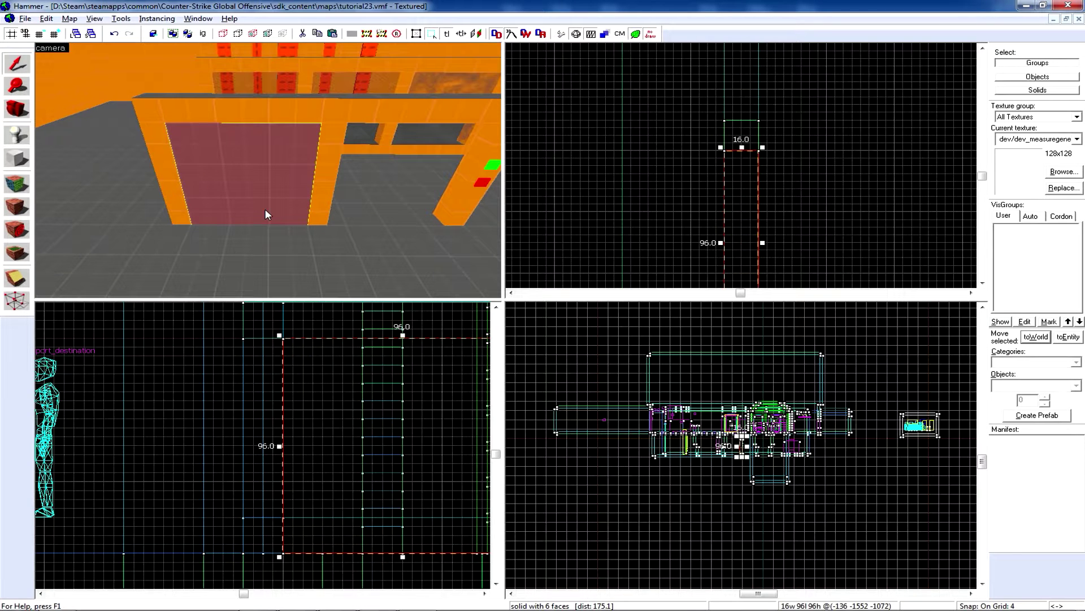
Tie the new doorway block to an entity of class func_illusionary.
{"action": "key", "text": "ctrl+t"}
{"action": "left_click_drag", "start_coordinate": [359, 248], "coordinate": [395, 247]}
{"action": "type", "text": "v"}
{"action": "key", "text": "BackSpace"}
{"action": "type", "text": "i"}
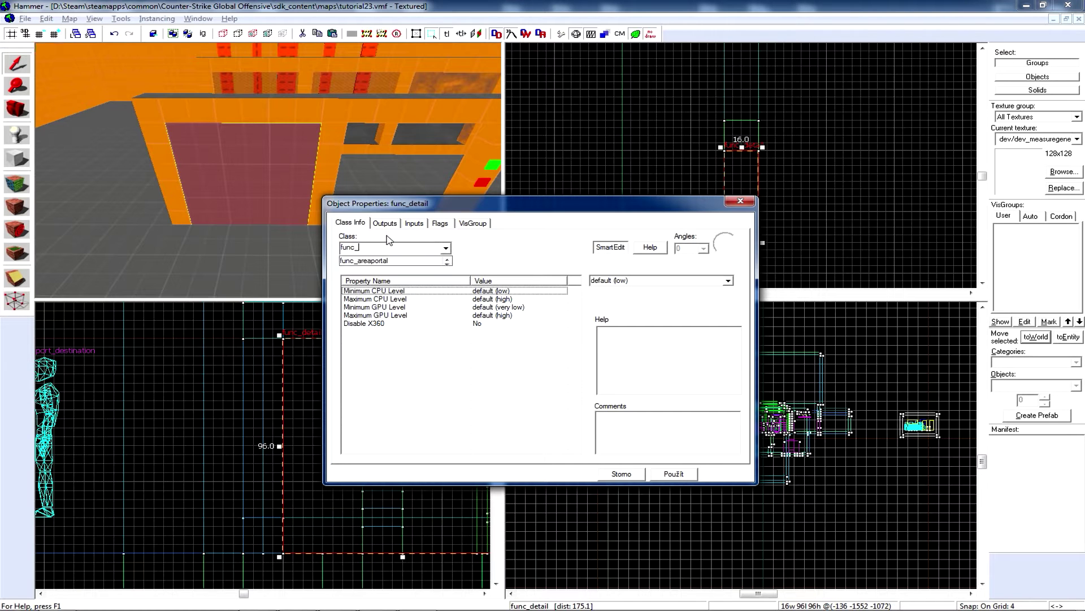
{"action": "left_click", "coordinate": [388, 260]}
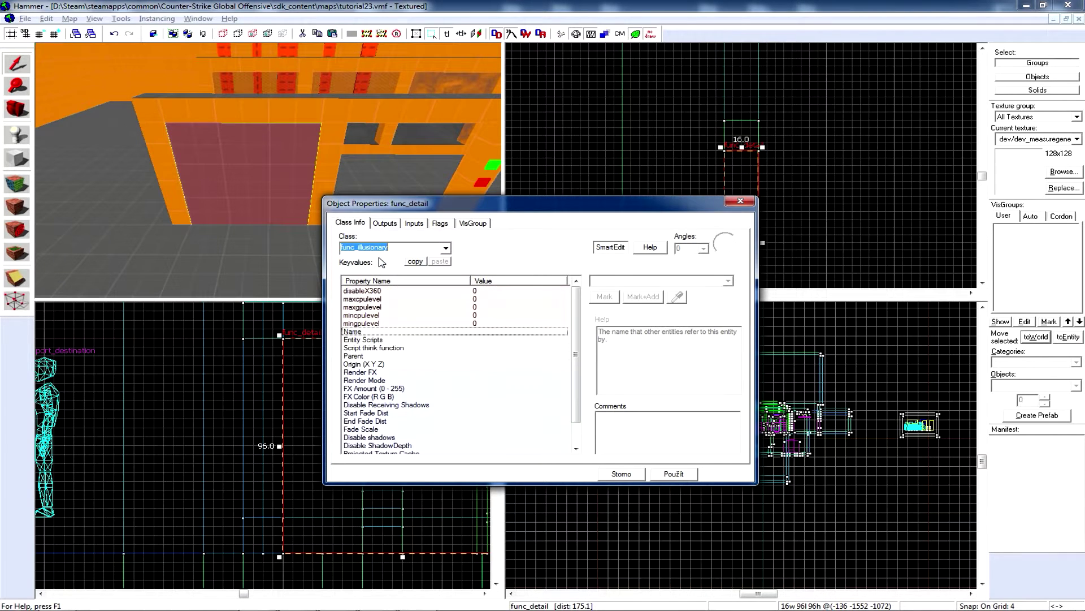
{"action": "left_click", "coordinate": [657, 475]}
{"action": "left_click", "coordinate": [626, 474]}
Examine the filled and open doorways from several angles, and view the func_illusionary block's entity properties.
{"action": "key", "text": "w"}
{"action": "key", "text": "a"}
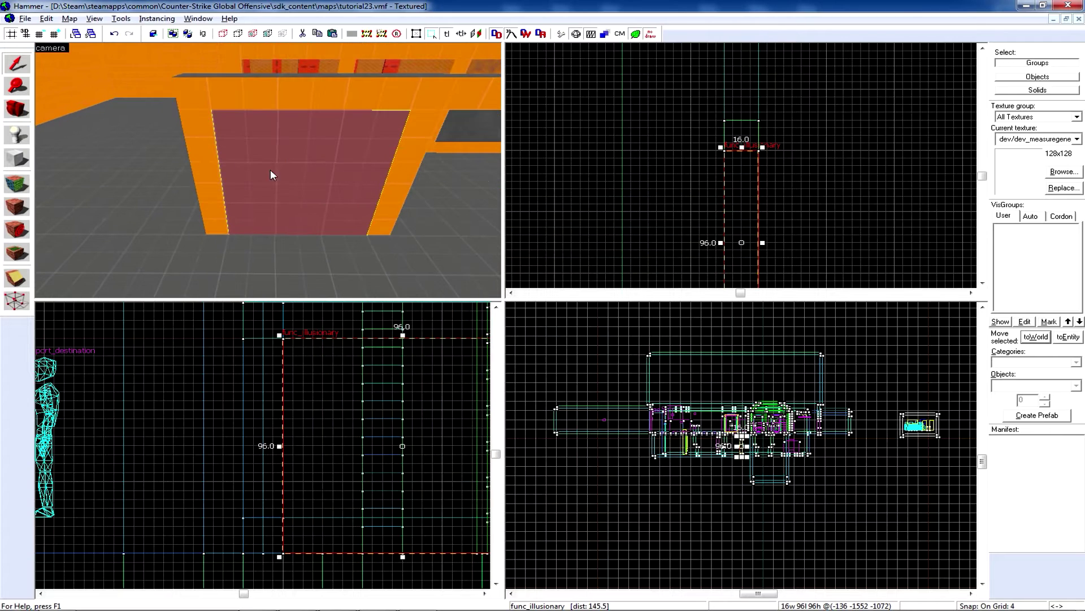
{"action": "key", "text": "d"}
{"action": "key", "text": "s"}
{"action": "key", "text": "a"}
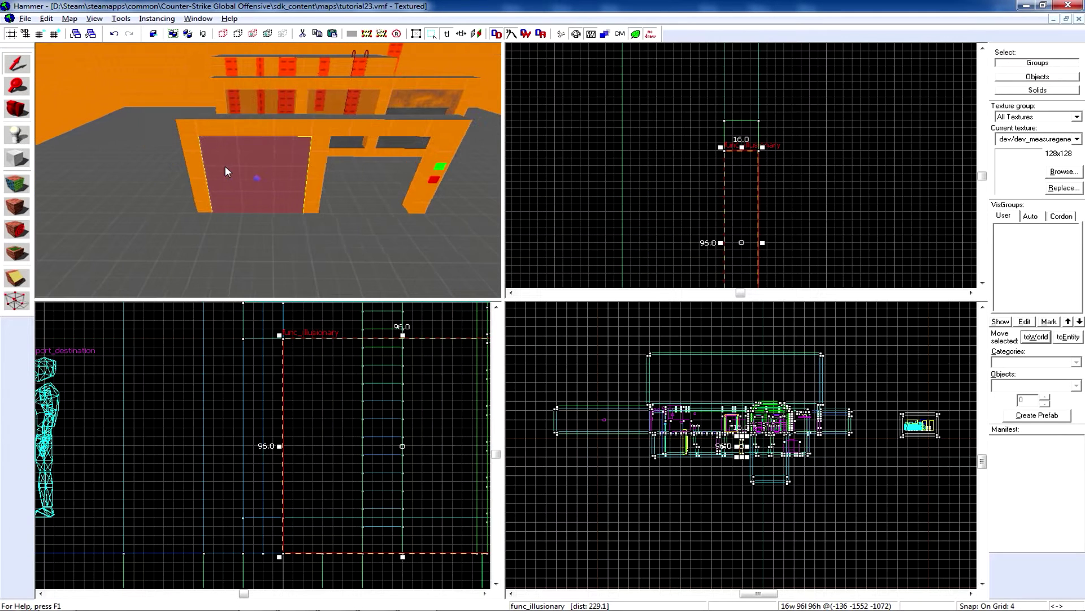
{"action": "key", "text": "d"}
{"action": "key", "text": "s"}
{"action": "key", "text": "s"}
{"action": "key", "text": "w"}
{"action": "key", "text": "d"}
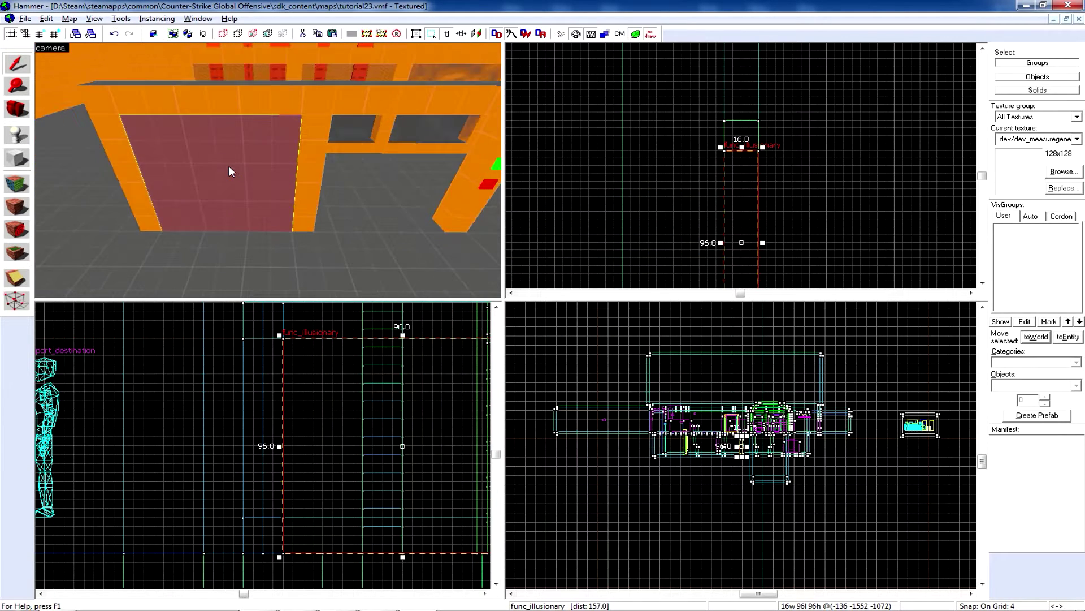
{"action": "key", "text": "s"}
{"action": "key", "text": "d"}
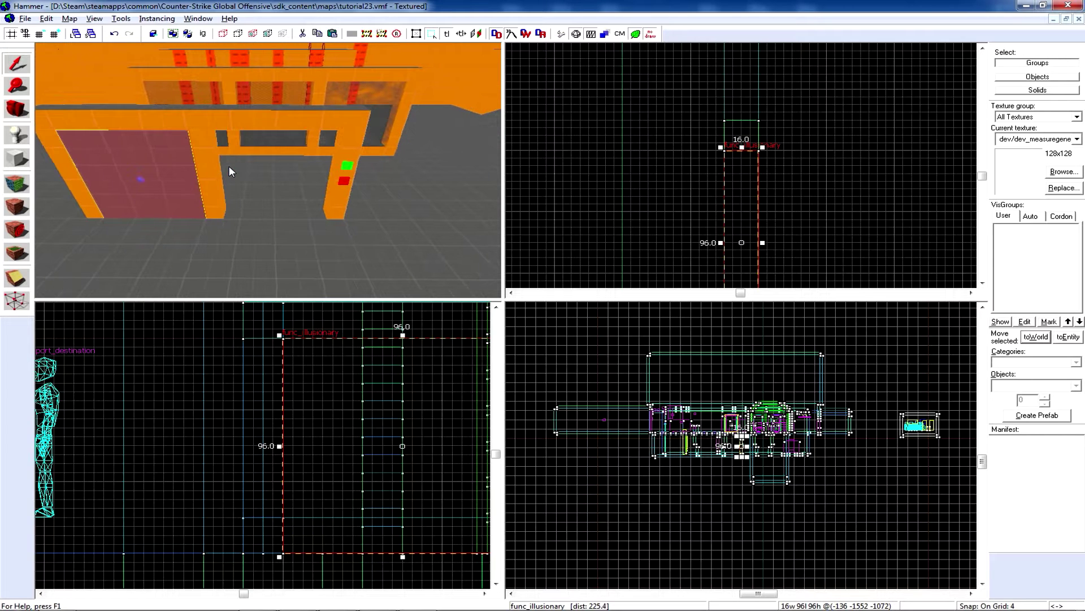
{"action": "key", "text": "a"}
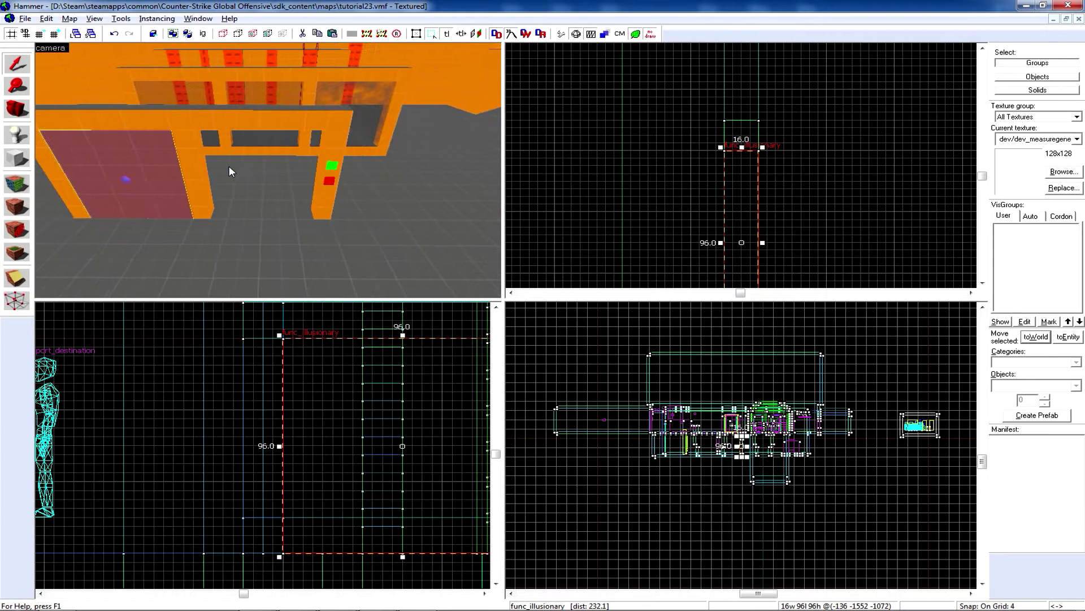
{"action": "key", "text": "d"}
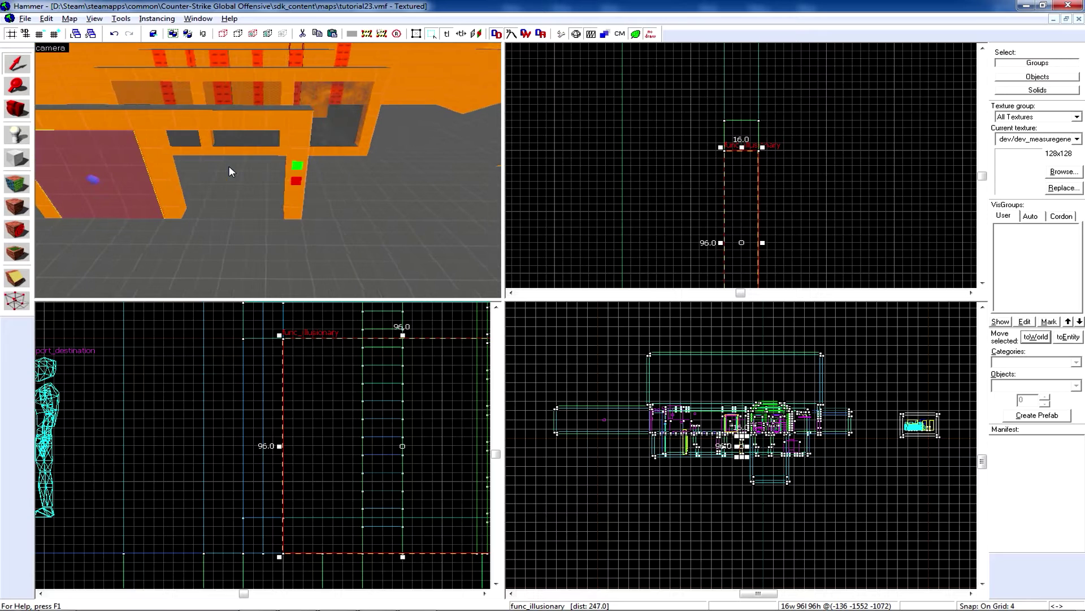
{"action": "key", "text": "a"}
{"action": "key", "text": "d"}
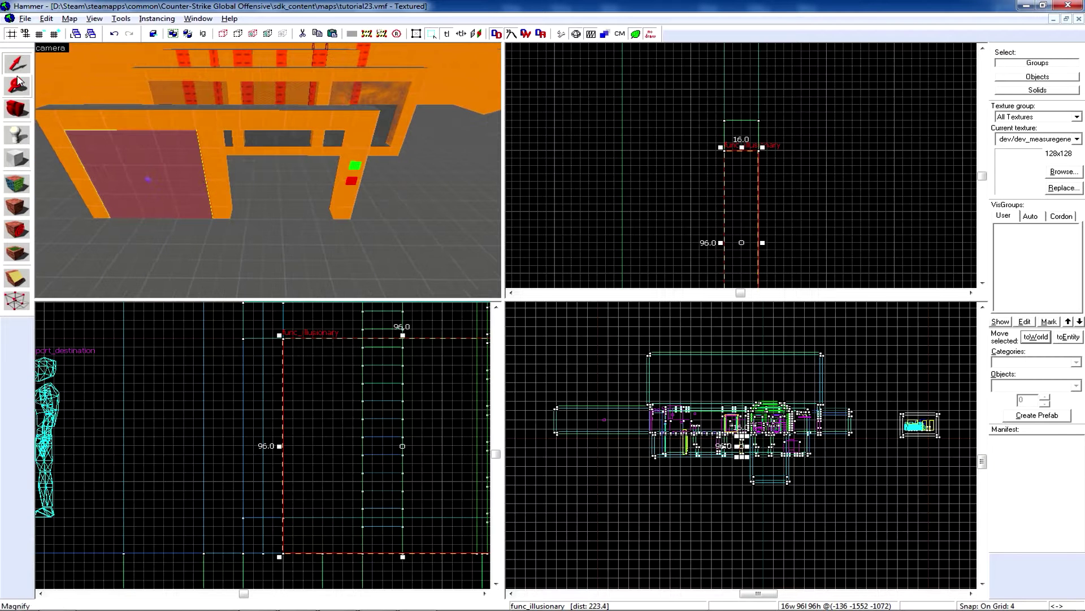
{"action": "double_click", "coordinate": [129, 145]}
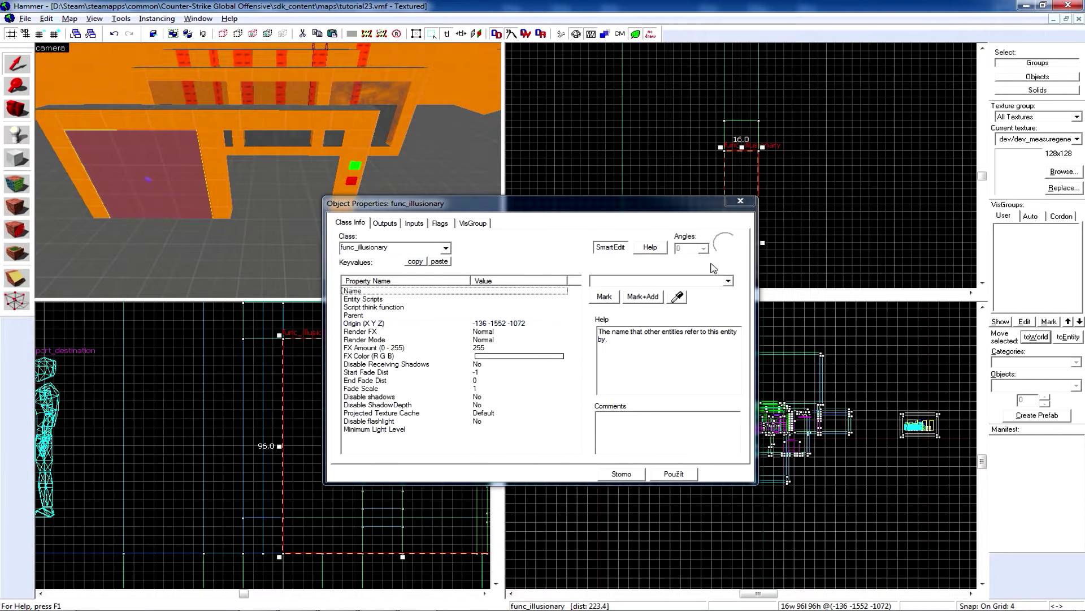
{"action": "left_click", "coordinate": [741, 201]}
Copy the func_illusionary block into the second doorway, and place another copy in front of it as a plain world brush.
{"action": "mouse_move", "coordinate": [740, 261]}
{"action": "left_mouse_down"}
{"action": "mouse_move", "coordinate": [755, 112]}
{"action": "mouse_move", "coordinate": [740, 45]}
{"action": "left_mouse_up"}
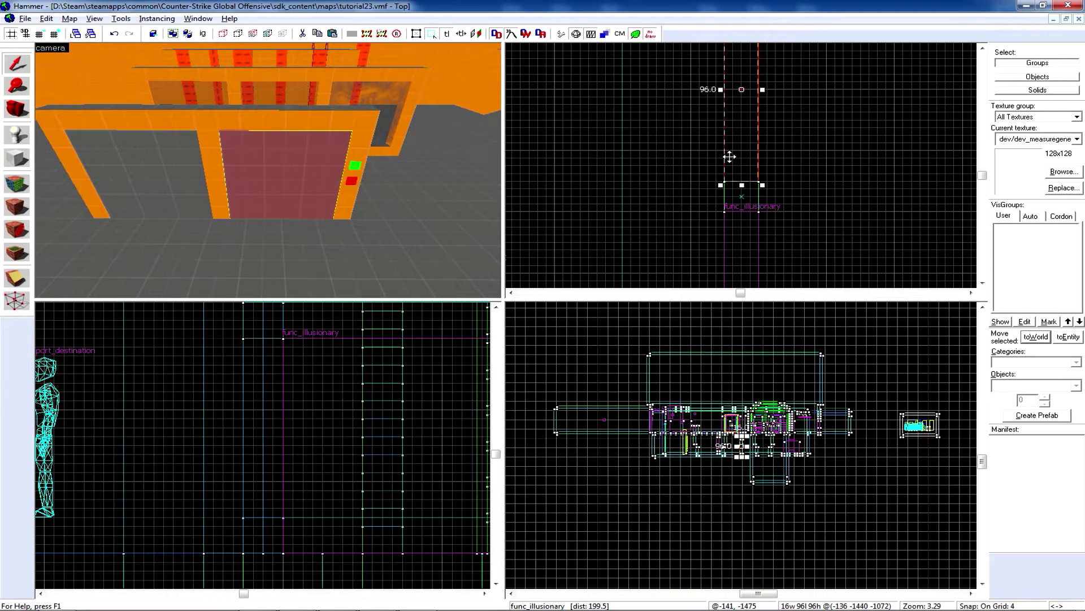
{"action": "left_click_drag", "start_coordinate": [727, 158], "coordinate": [807, 157]}
{"action": "left_click", "coordinate": [1036, 337]}
{"action": "double_click", "coordinate": [312, 173]}
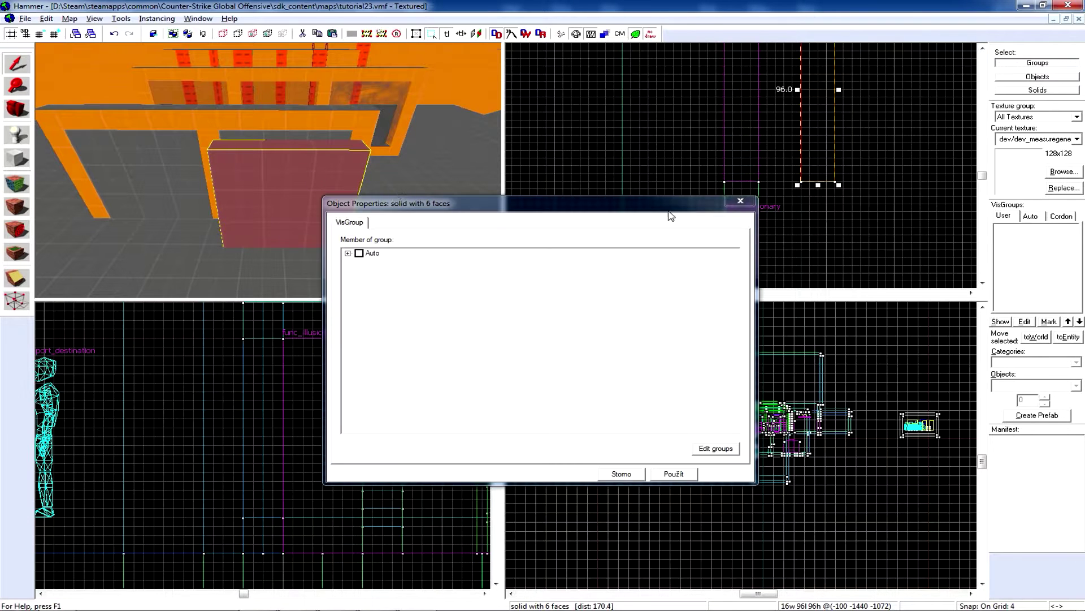
{"action": "left_click", "coordinate": [740, 200]}
Find the tools/toolsplayerclip texture by filtering for playerclip, and apply it to the block in front of the second doorway.
{"action": "left_click", "coordinate": [1063, 171]}
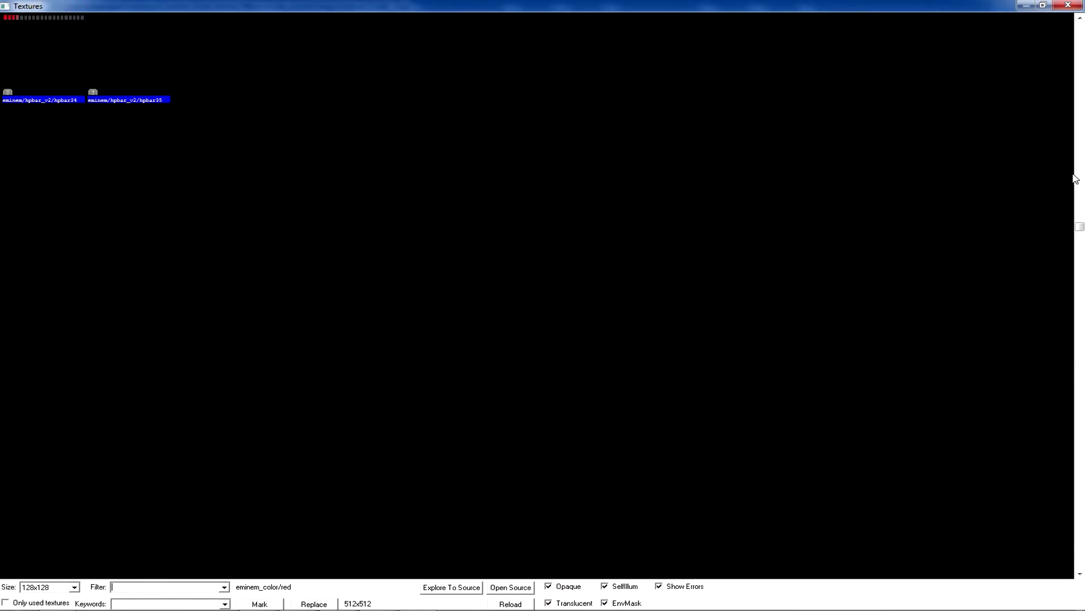
{"action": "key", "text": "Escape"}
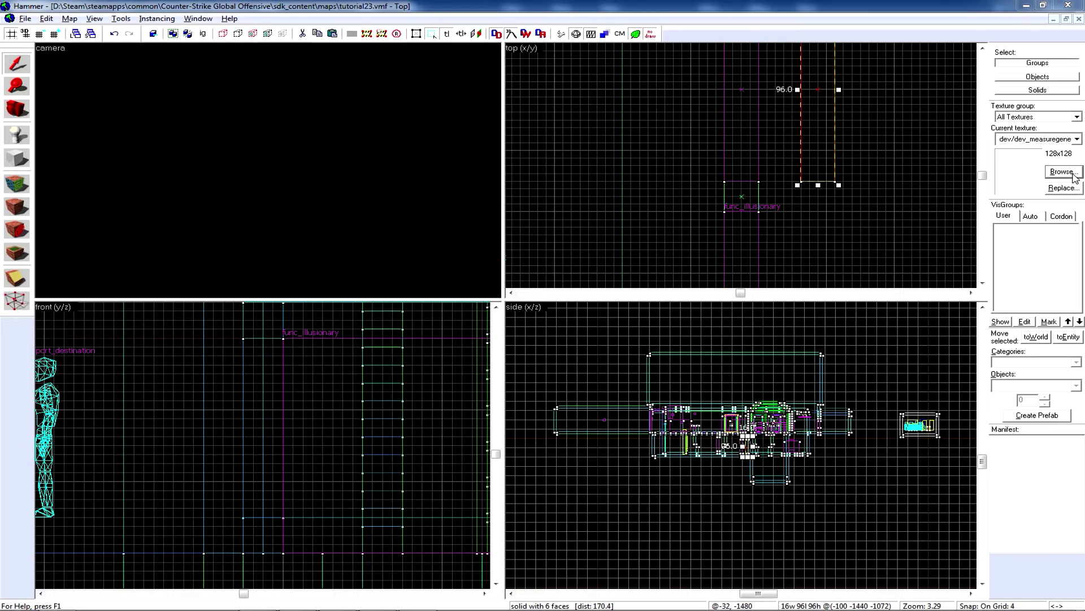
{"action": "left_click", "coordinate": [1062, 173]}
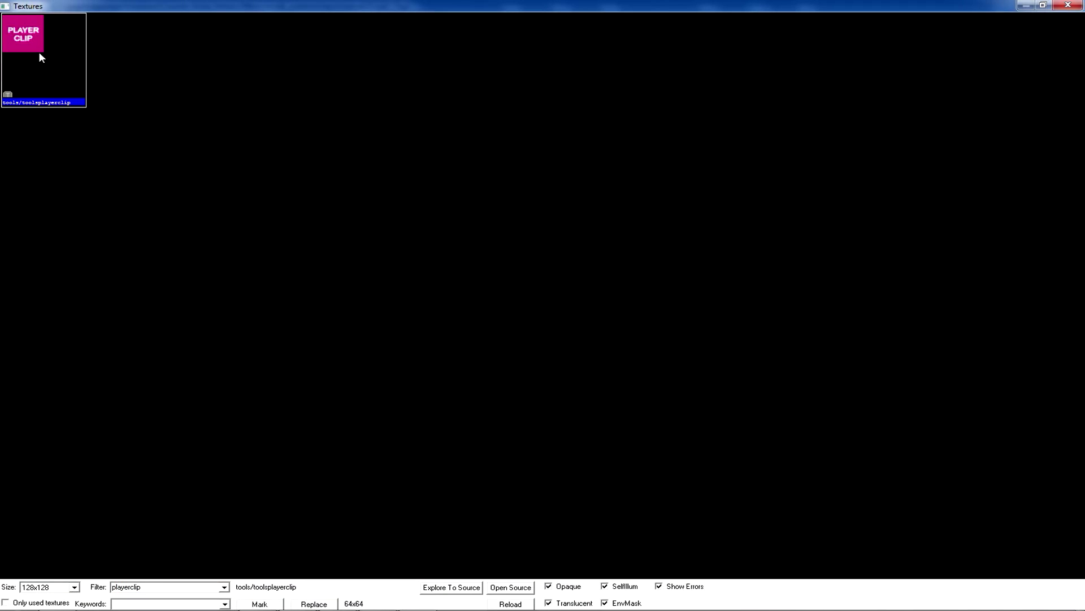
{"action": "double_click", "coordinate": [38, 52]}
{"action": "left_click", "coordinate": [19, 208]}
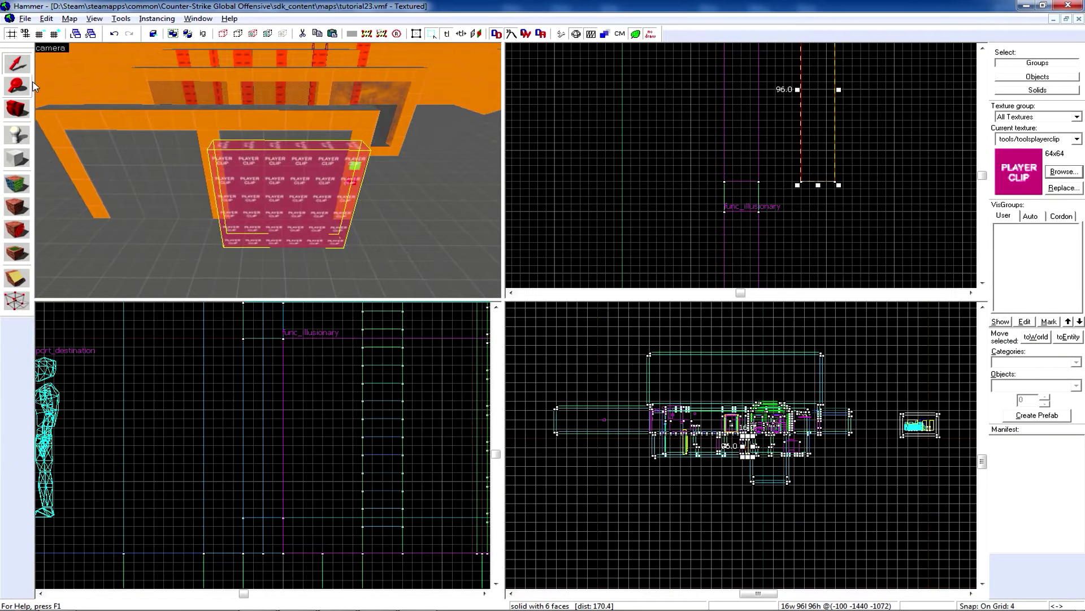
Tie the player clip block to a func_brush entity and name it brush.
{"action": "double_click", "coordinate": [260, 170]}
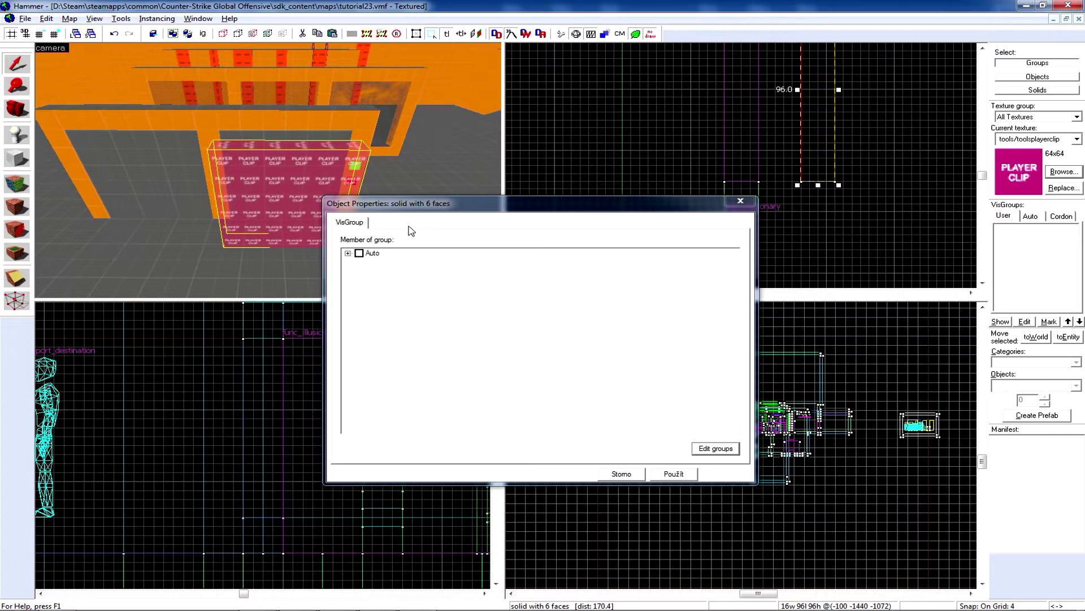
{"action": "key", "text": "ctrl+t"}
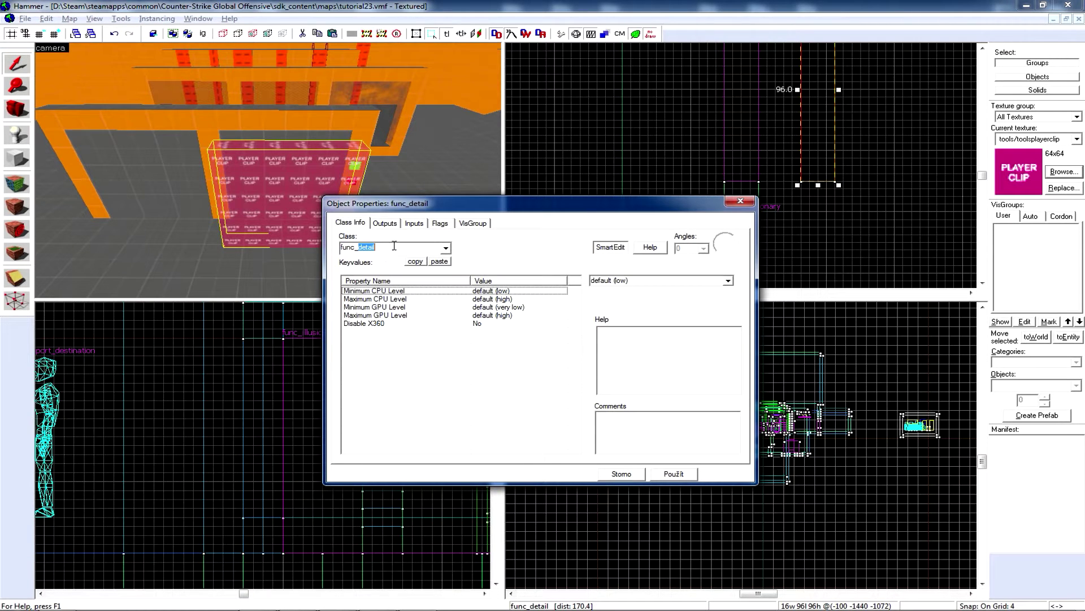
{"action": "type", "text": "brush"}
{"action": "key", "text": "Return"}
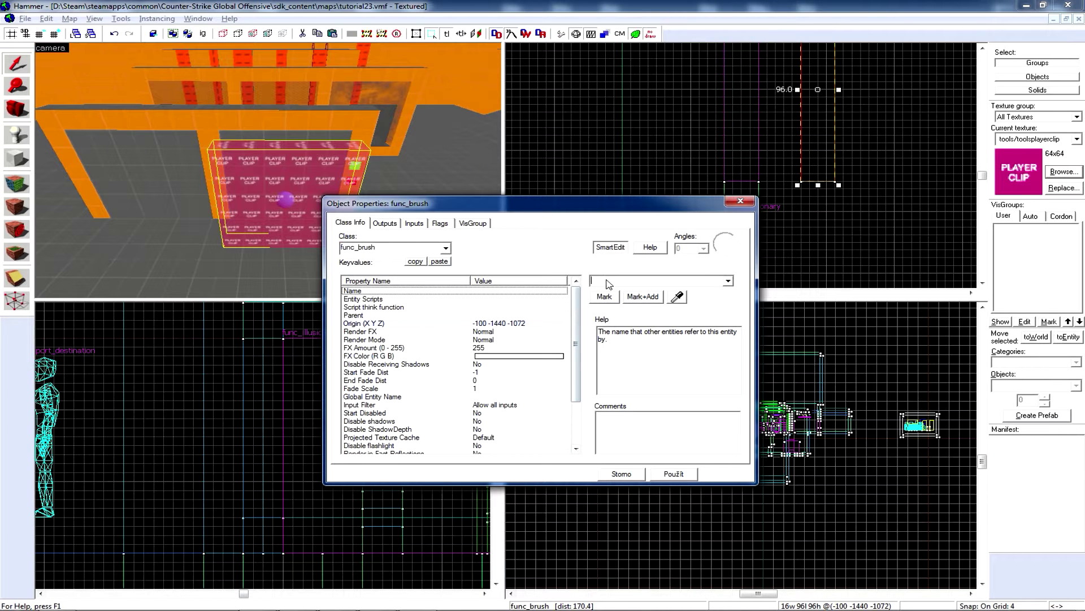
{"action": "type", "text": "brush"}
{"action": "key", "text": "Return"}
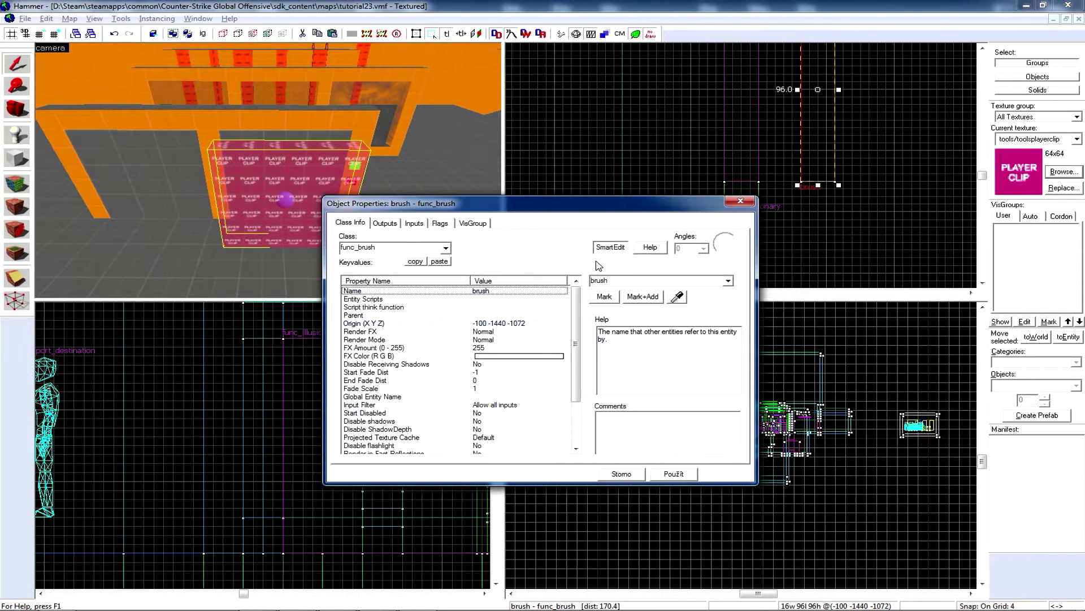
{"action": "left_click", "coordinate": [740, 201]}
Compare the entity properties of the second doorway's block with those of the player clip block in front of it.
{"action": "key", "text": "d"}
{"action": "key", "text": "z"}
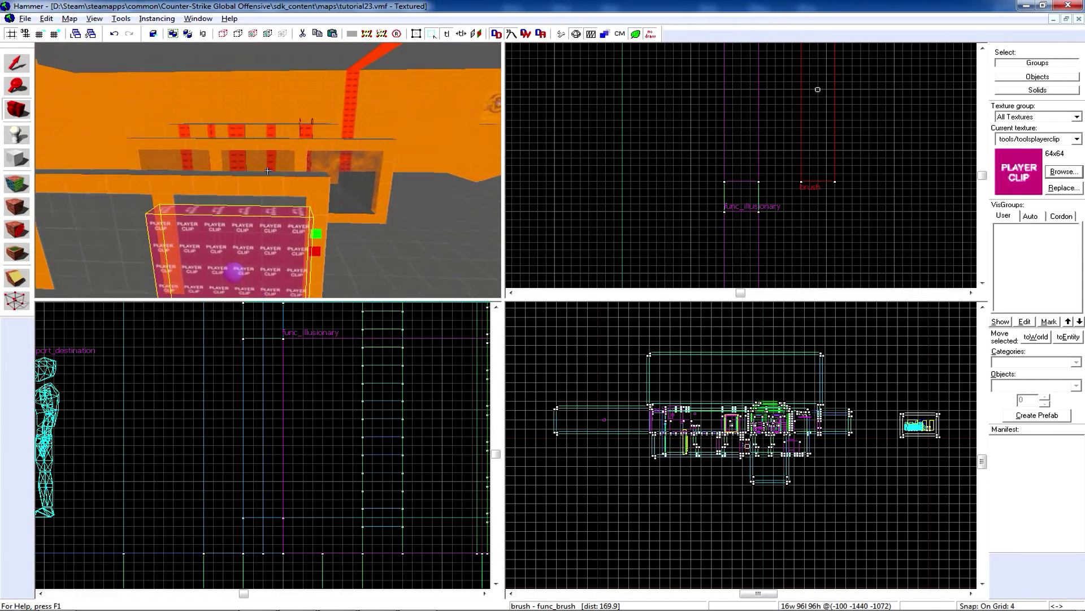
{"action": "key", "text": "w"}
{"action": "key", "text": "s"}
{"action": "key", "text": "z"}
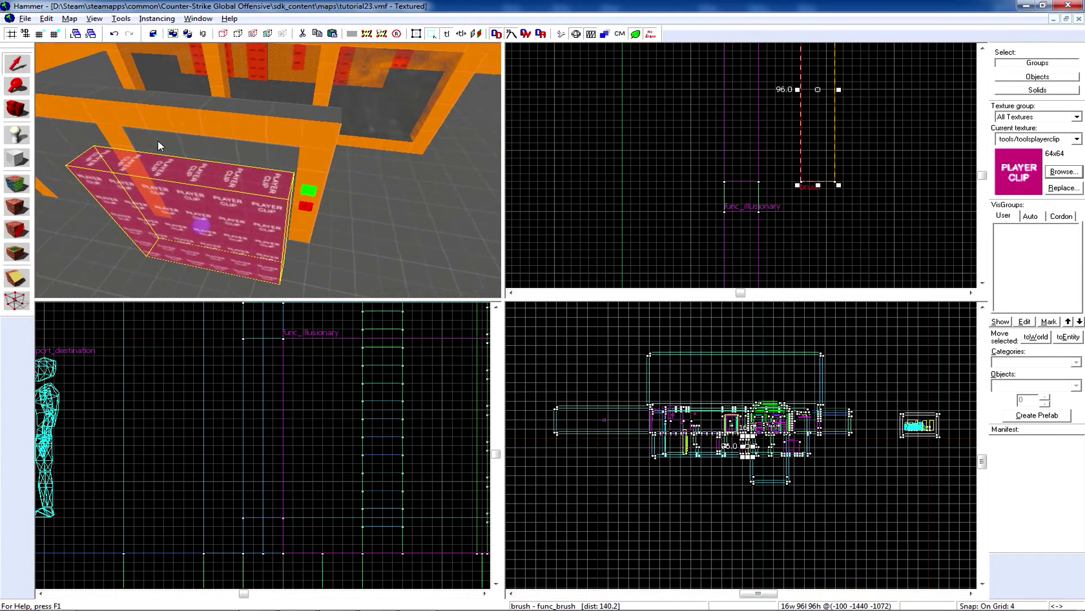
{"action": "double_click", "coordinate": [163, 144]}
{"action": "left_click_drag", "start_coordinate": [387, 207], "coordinate": [388, 163]}
{"action": "left_click", "coordinate": [276, 168]}
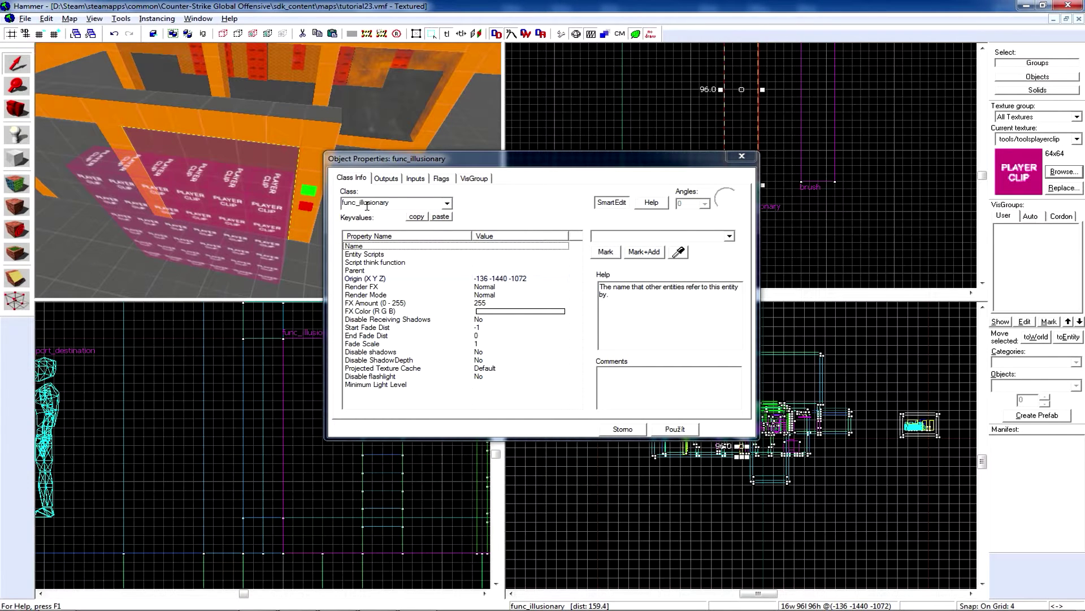
{"action": "left_click", "coordinate": [229, 210]}
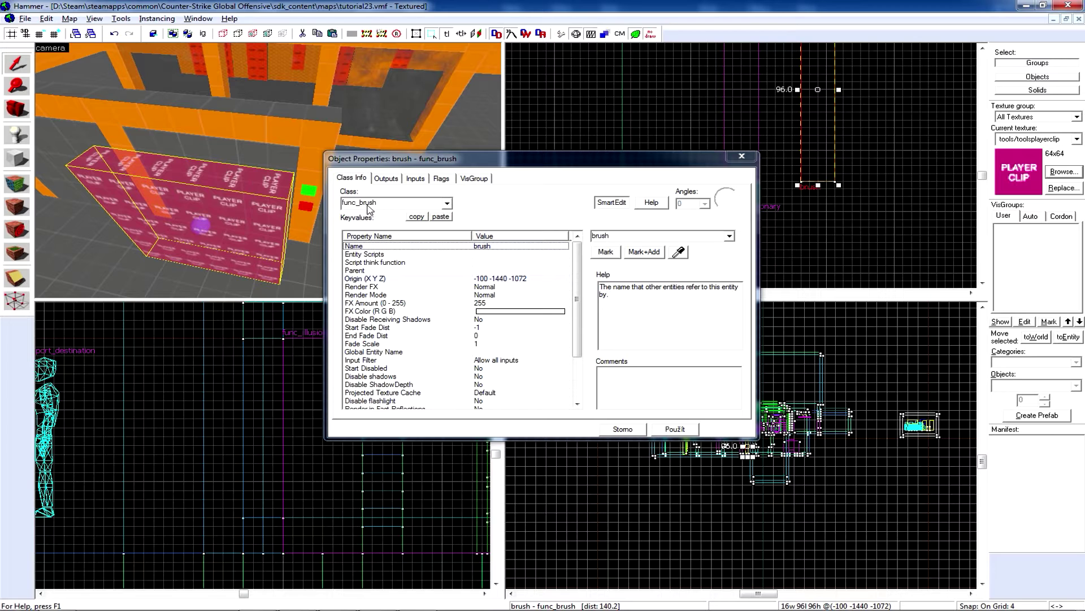
{"action": "left_click", "coordinate": [742, 156]}
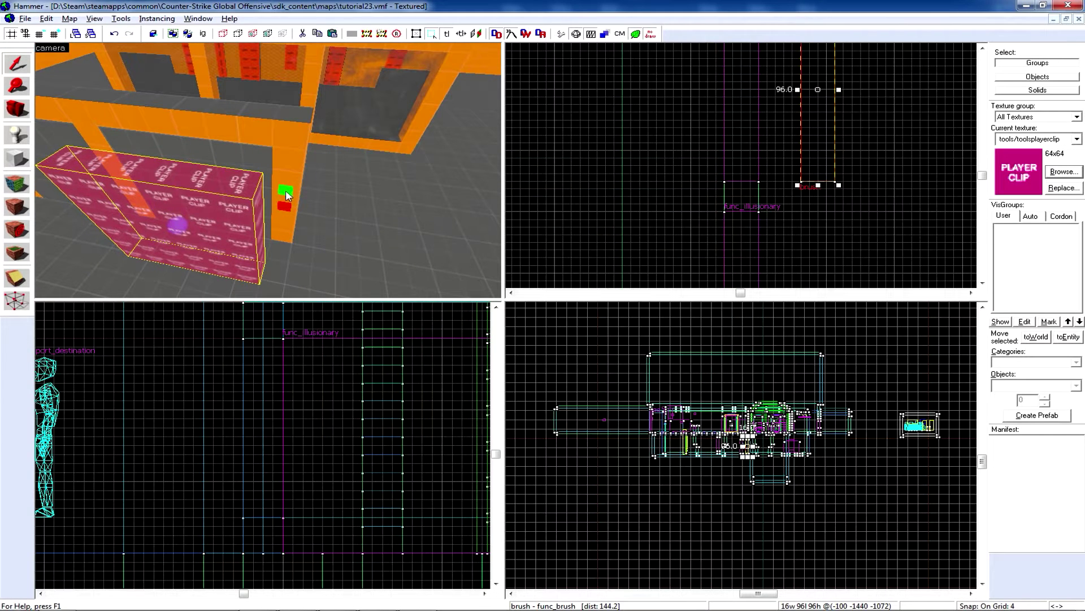
Change the entity class of the small green block on the pillar to func_button.
{"action": "double_click", "coordinate": [286, 193]}
{"action": "left_click", "coordinate": [282, 206]}
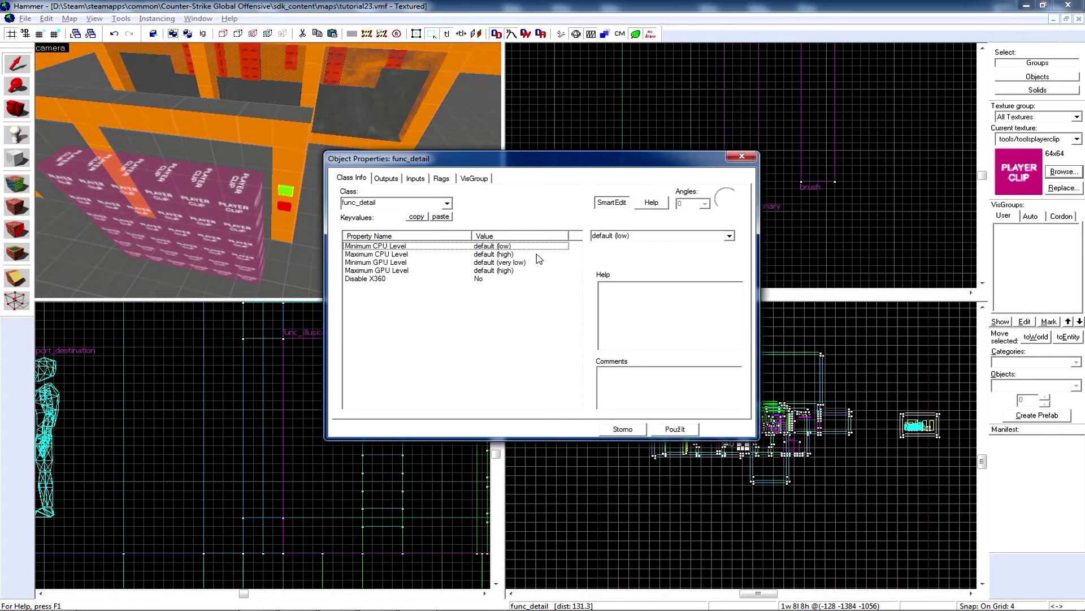
{"action": "left_click", "coordinate": [286, 192]}
{"action": "left_click", "coordinate": [283, 206]}
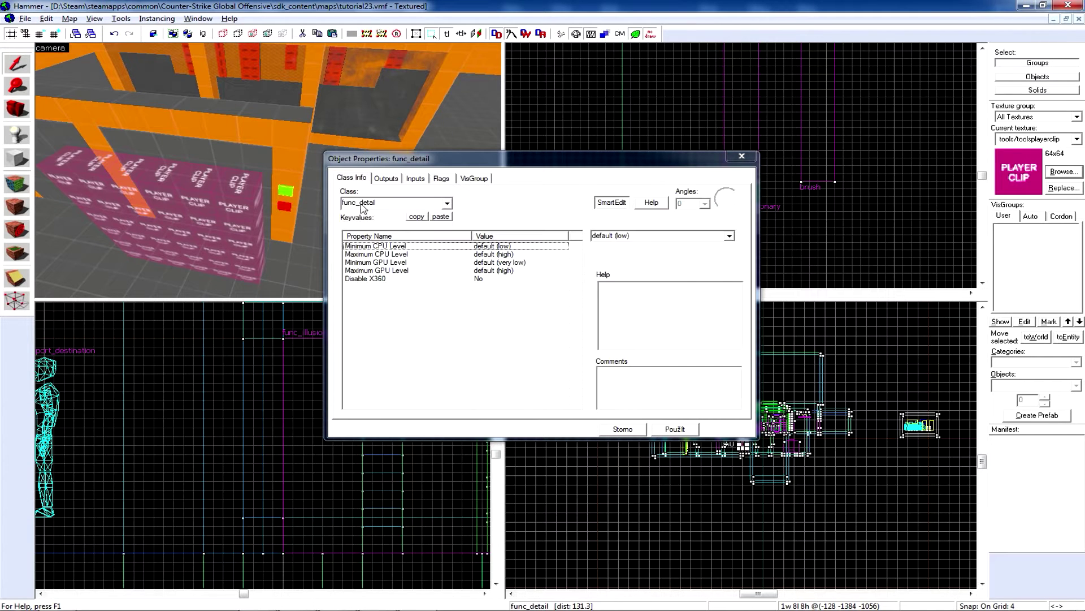
{"action": "left_click_drag", "start_coordinate": [360, 203], "coordinate": [387, 208]}
{"action": "type", "text": "b"}
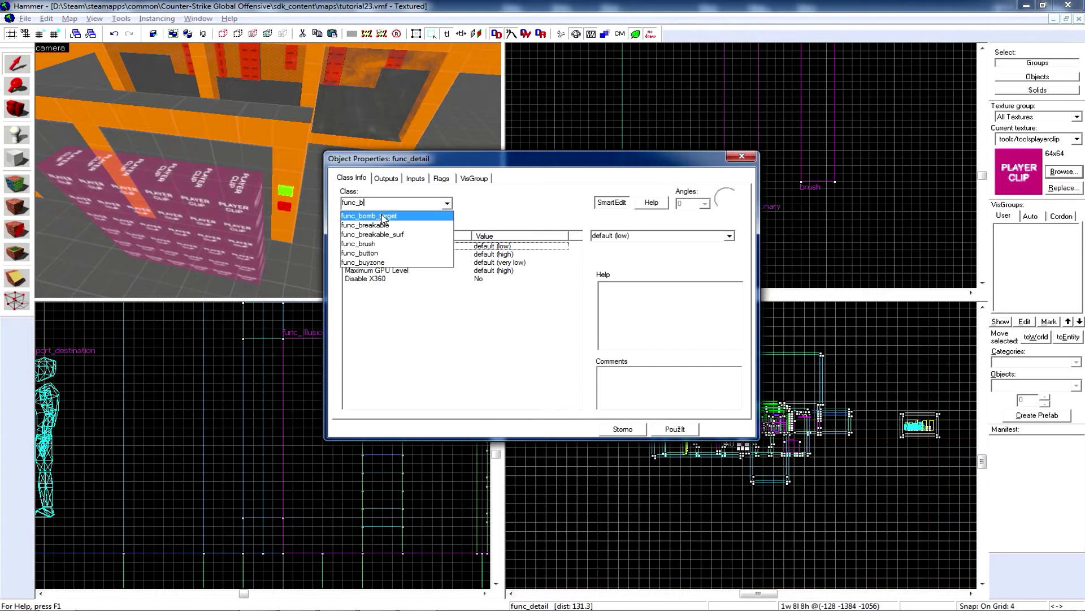
{"action": "left_click", "coordinate": [361, 253]}
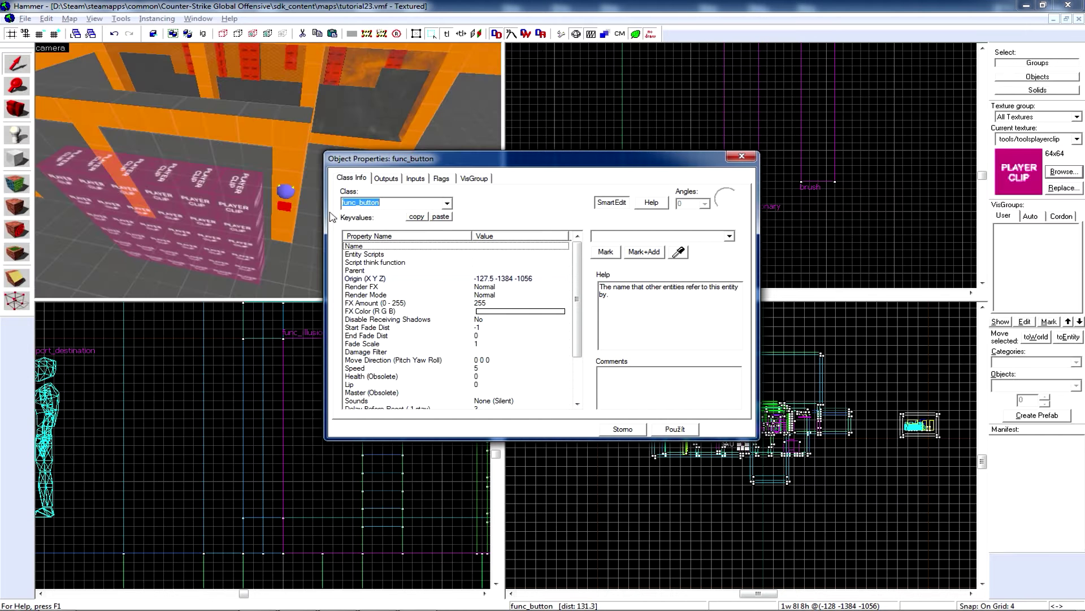
Change the entity class of the small red block on the pillar to func_button.
{"action": "left_click", "coordinate": [387, 204]}
{"action": "left_click", "coordinate": [286, 206]}
{"action": "double_click", "coordinate": [395, 206]}
{"action": "key", "text": "BackSpace"}
{"action": "type", "text": "f"}
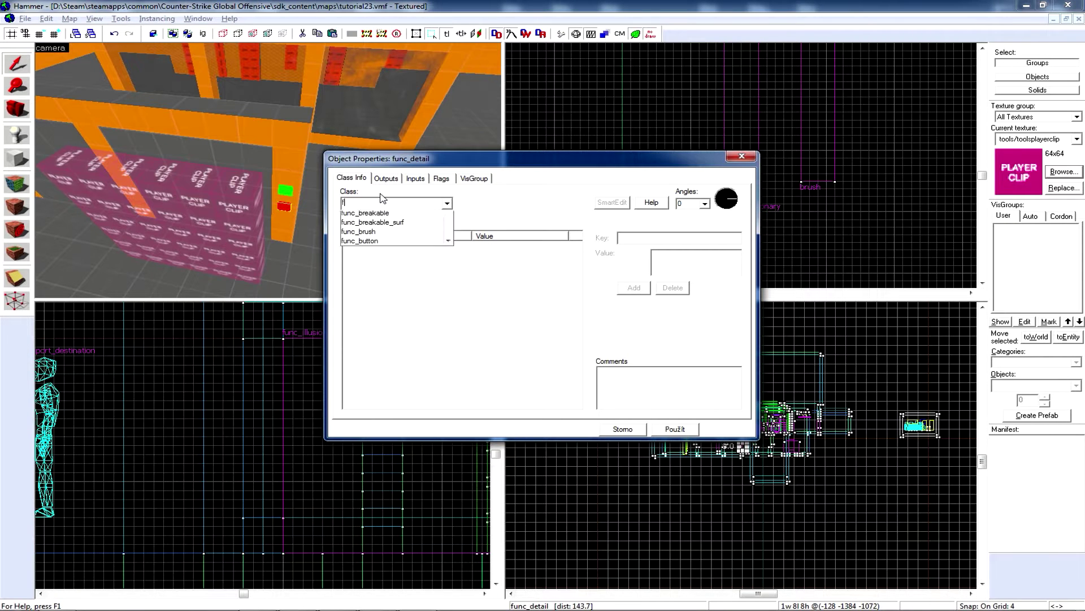
{"action": "type", "text": "unc_button"}
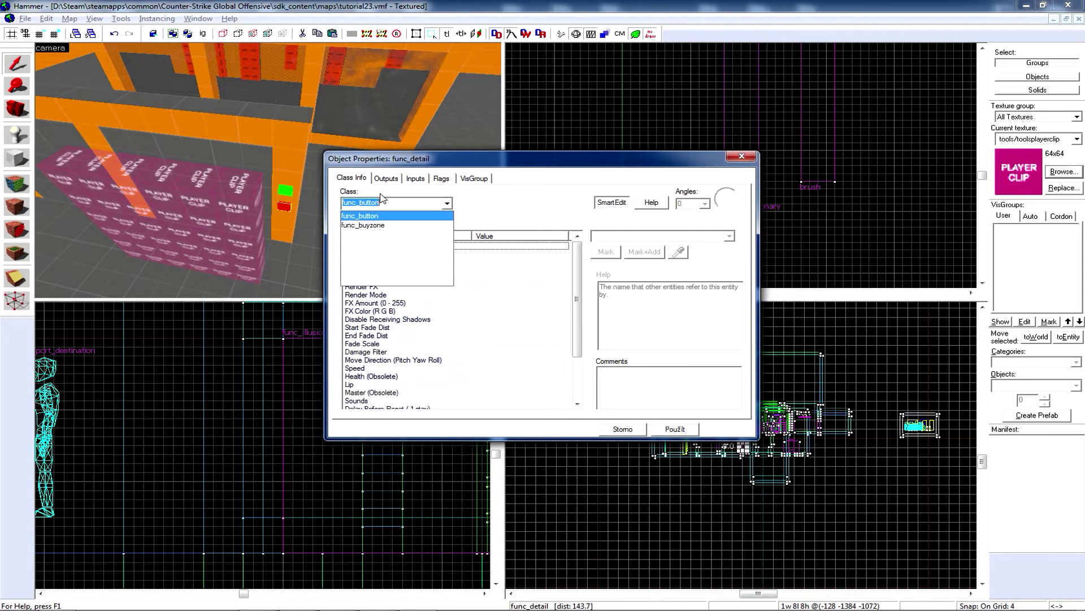
{"action": "key", "text": "Return"}
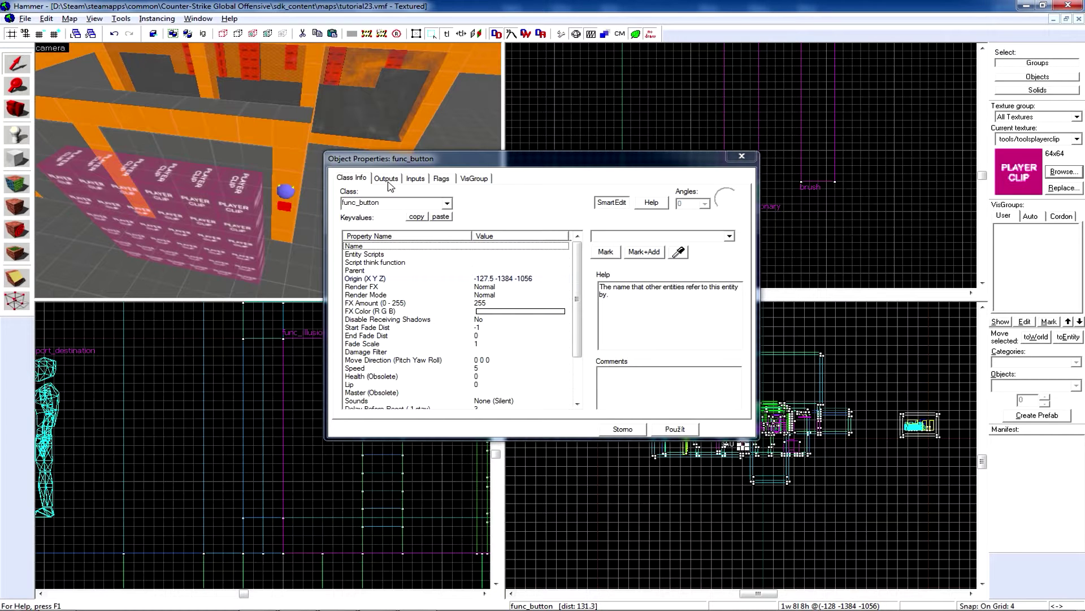
Add an OnPressed output to the green button that targets brush with the Enable input, and apply it.
{"action": "left_click", "coordinate": [386, 179]}
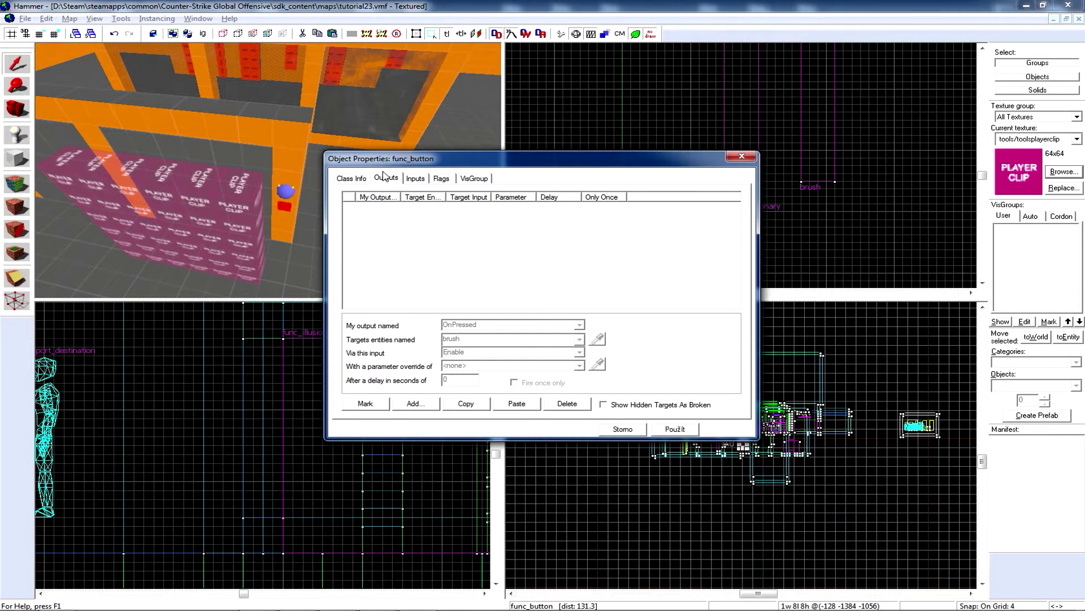
{"action": "left_click", "coordinate": [424, 406]}
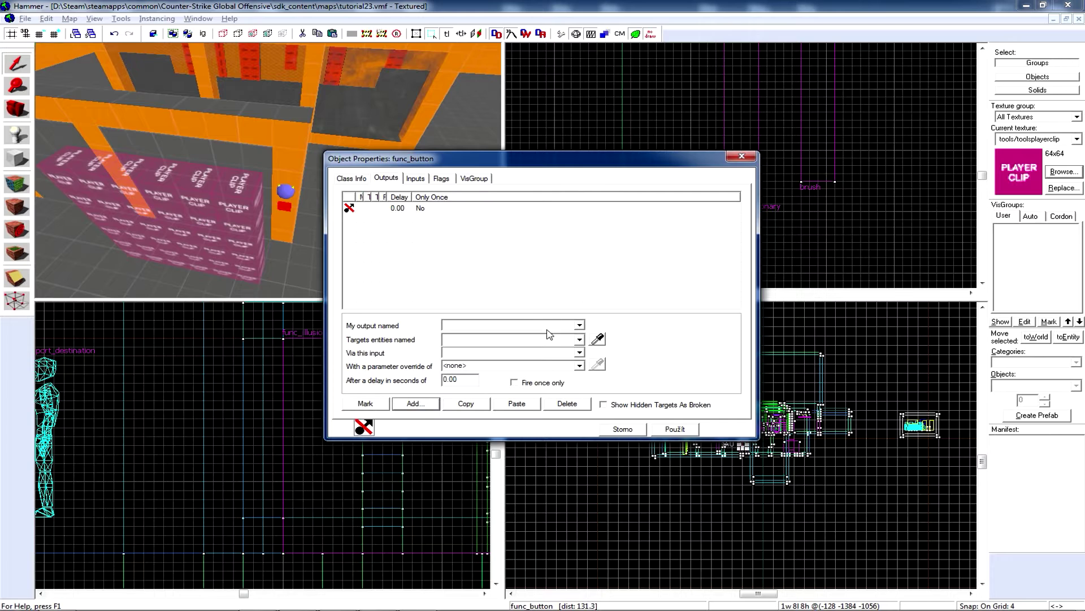
{"action": "left_click", "coordinate": [579, 325]}
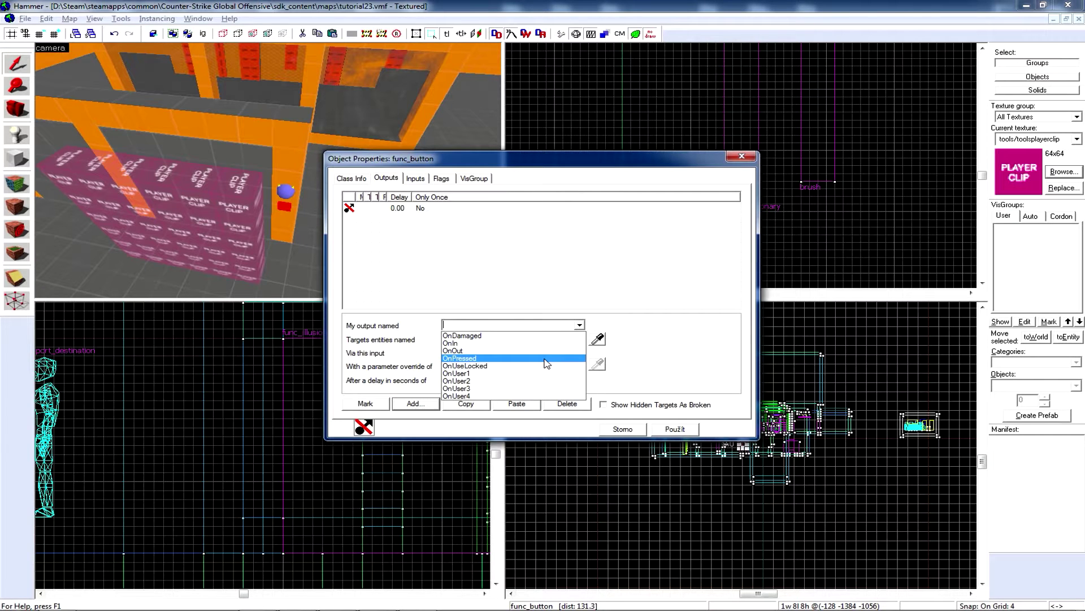
{"action": "left_click", "coordinate": [459, 358]}
{"action": "left_click", "coordinate": [597, 339]}
{"action": "left_click", "coordinate": [252, 208]}
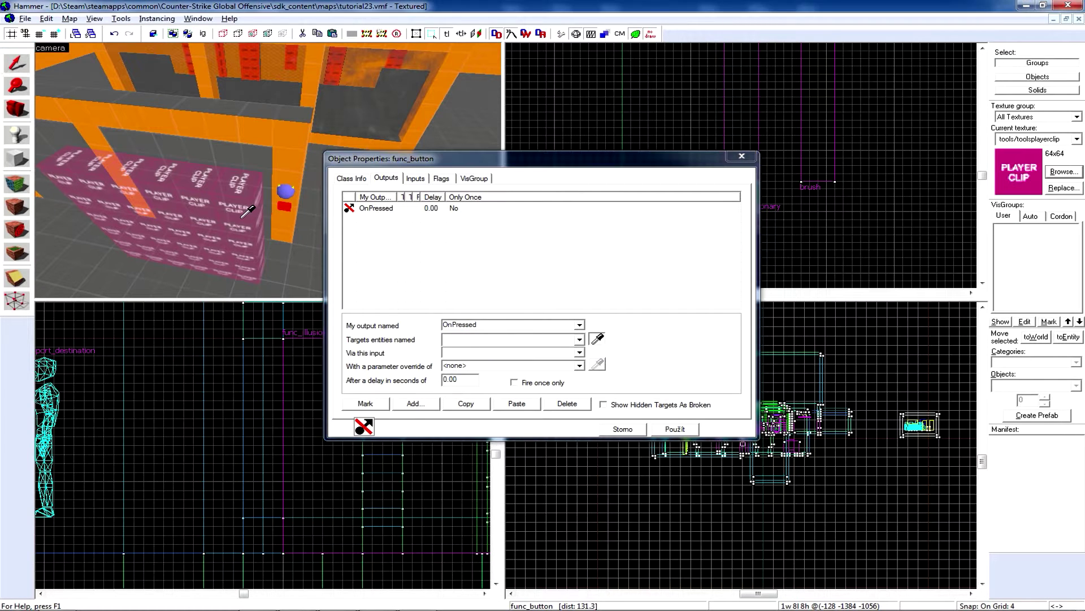
{"action": "left_click", "coordinate": [579, 352]}
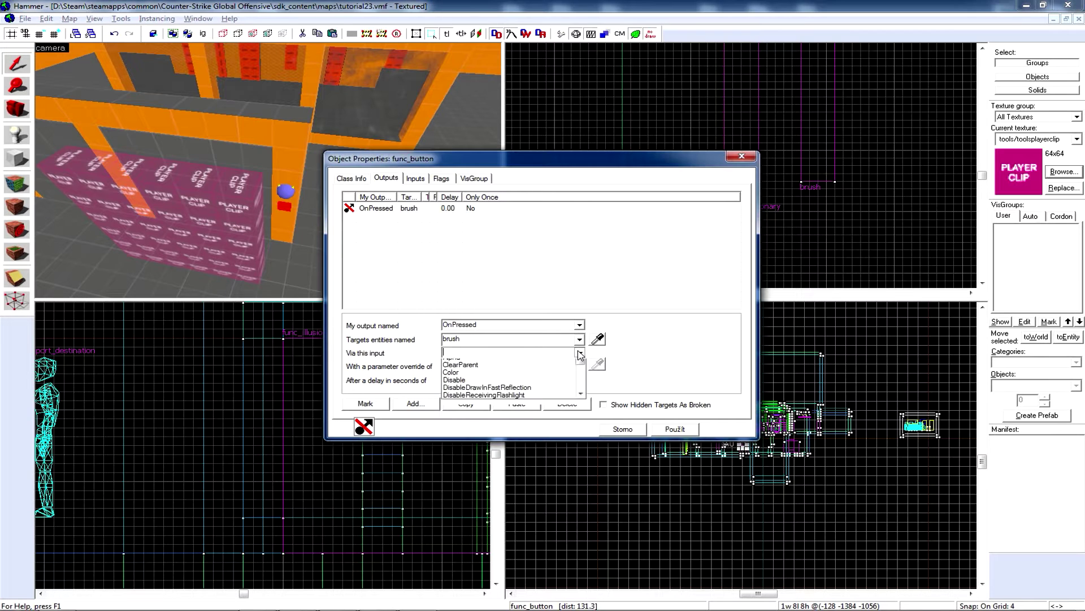
{"action": "scroll", "coordinate": [581, 374], "scroll_direction": "down", "scroll_amount": 3}
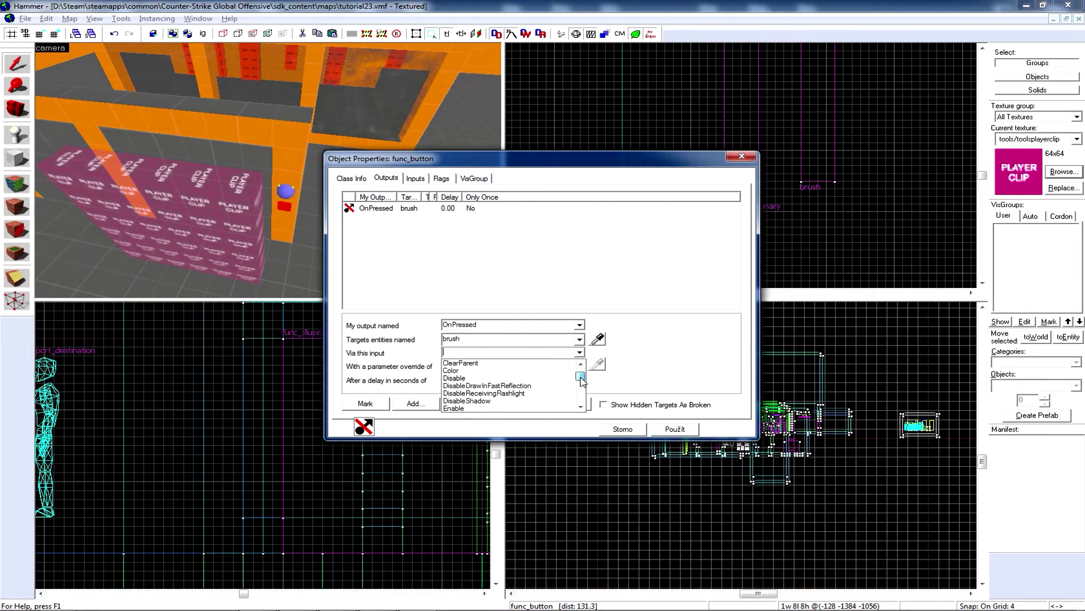
{"action": "left_click", "coordinate": [459, 364]}
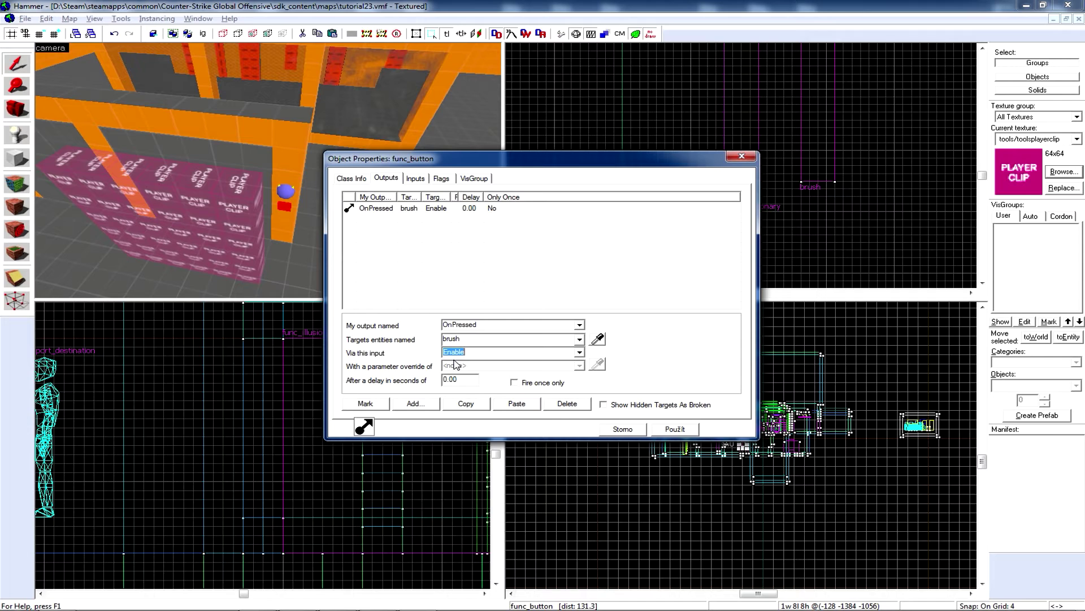
{"action": "left_click", "coordinate": [655, 429]}
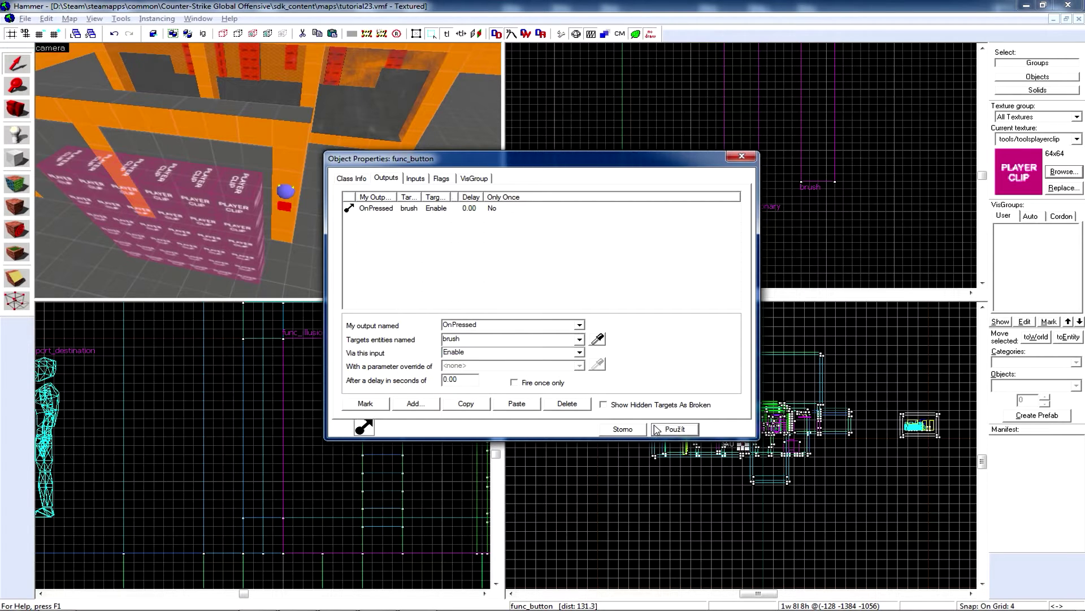
{"action": "left_click", "coordinate": [623, 428]}
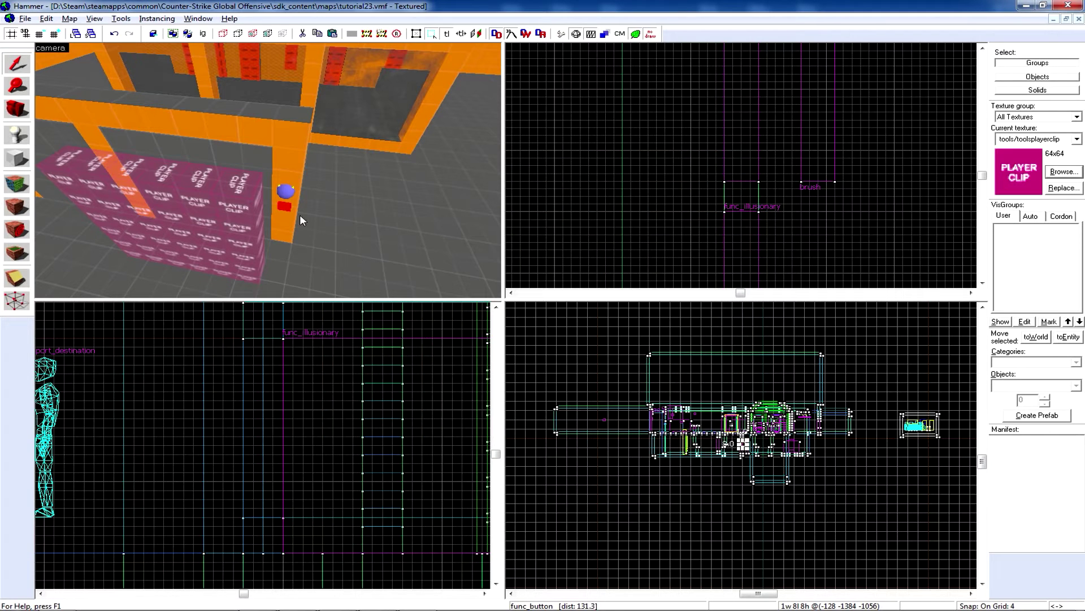
Add an OnPressed output to the red button that targets the player clip brush with the Disable input.
{"action": "double_click", "coordinate": [290, 208]}
{"action": "left_click", "coordinate": [386, 178]}
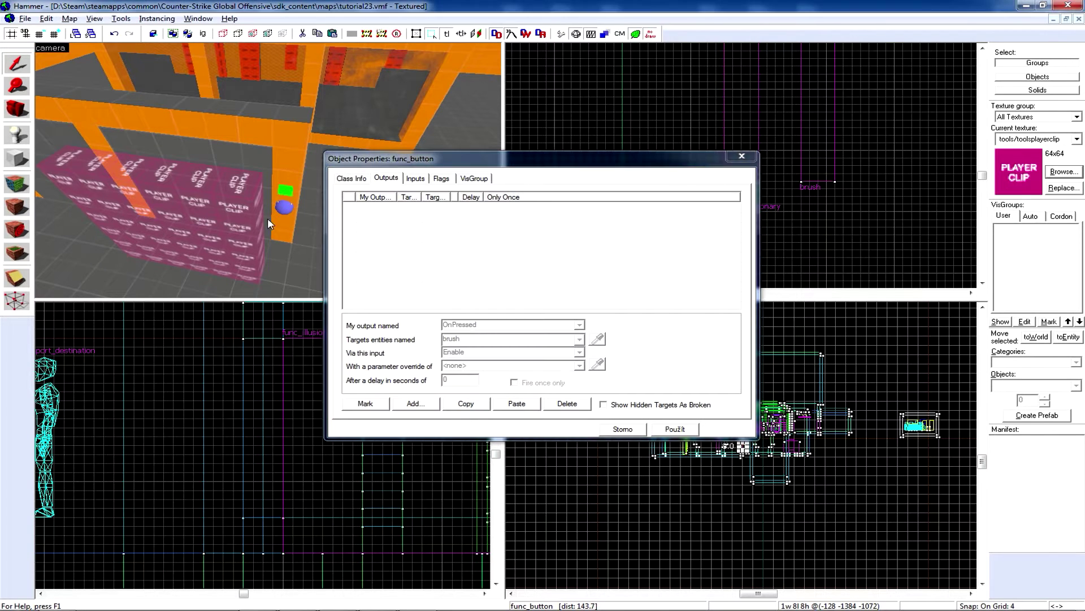
{"action": "scroll", "coordinate": [266, 218], "scroll_direction": "up", "scroll_amount": 5}
{"action": "scroll", "coordinate": [263, 227], "scroll_direction": "down", "scroll_amount": 4}
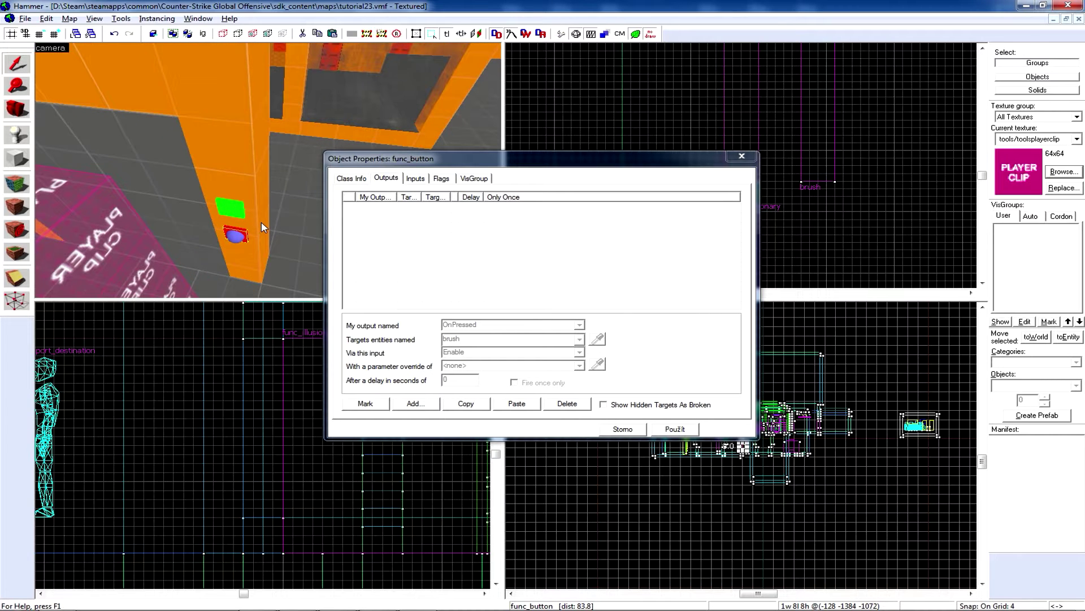
{"action": "left_click", "coordinate": [415, 403]}
{"action": "left_click", "coordinate": [579, 325]}
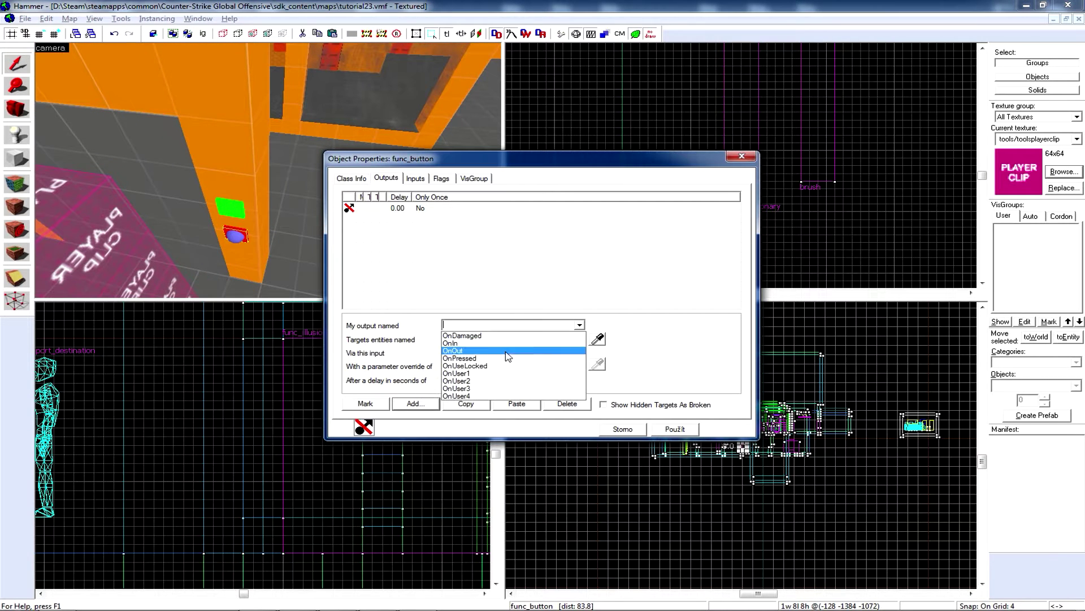
{"action": "left_click", "coordinate": [509, 358]}
{"action": "left_click", "coordinate": [598, 338]}
{"action": "scroll", "coordinate": [194, 278], "scroll_direction": "down", "scroll_amount": 3}
{"action": "left_click", "coordinate": [173, 227]}
{"action": "left_click", "coordinate": [580, 352]}
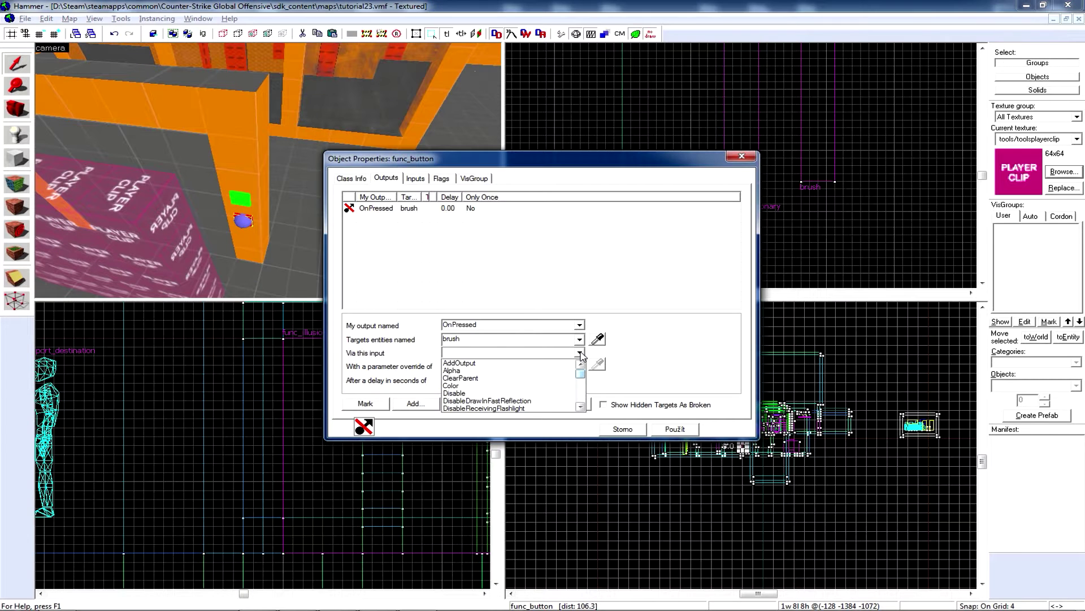
{"action": "left_click", "coordinate": [531, 393]}
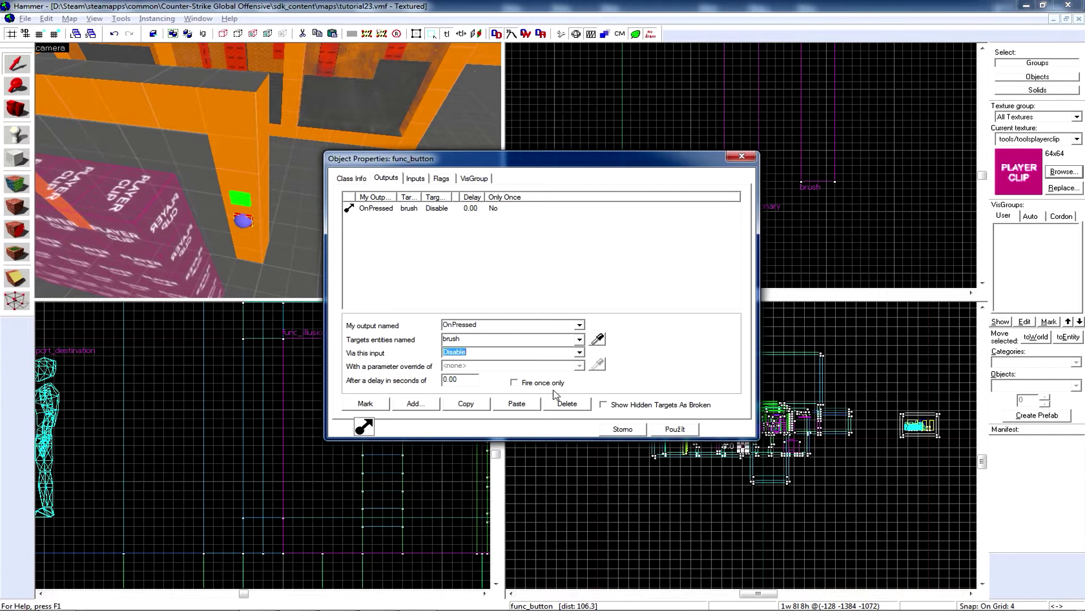
{"action": "type", "text": "Enable"}
Compare the outputs of the green button, the player clip block and the red button.
{"action": "left_click", "coordinate": [241, 205]}
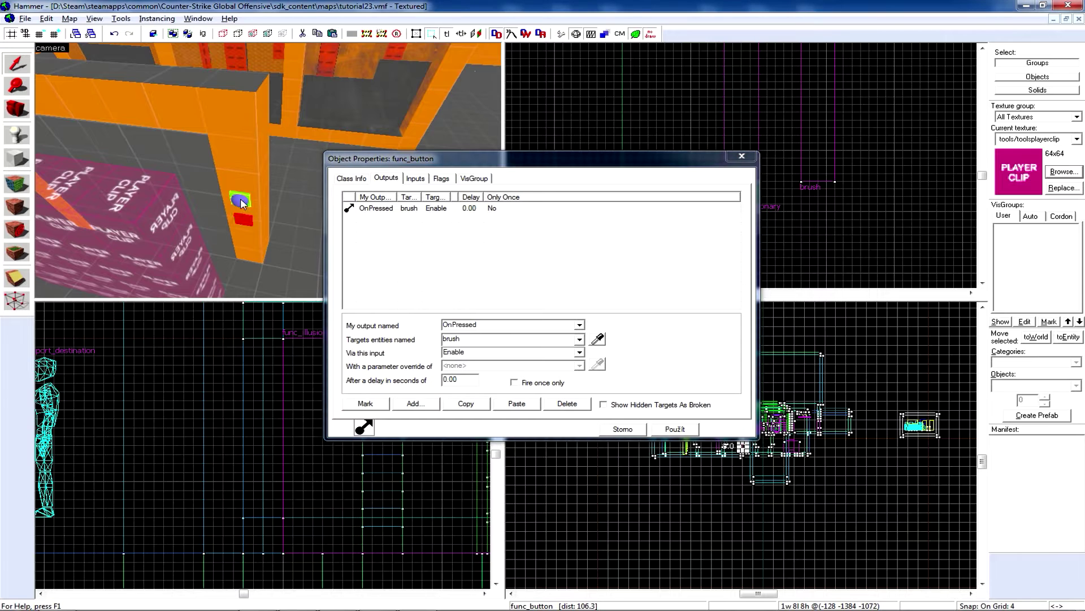
{"action": "scroll", "coordinate": [241, 205], "scroll_direction": "up", "scroll_amount": 2}
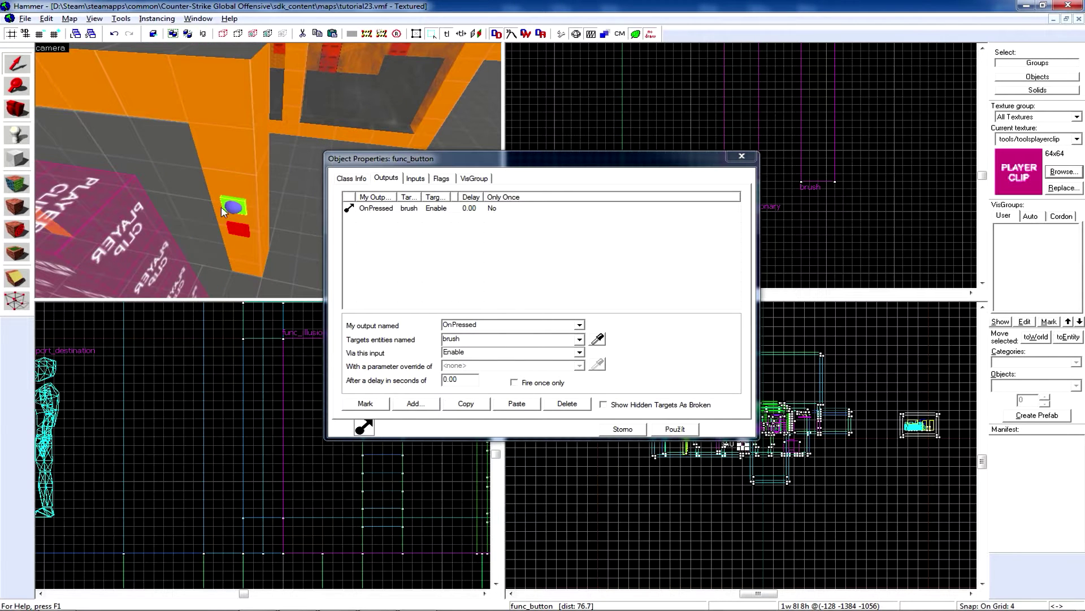
{"action": "scroll", "coordinate": [66, 226], "scroll_direction": "down", "scroll_amount": 3}
{"action": "left_click", "coordinate": [133, 196]}
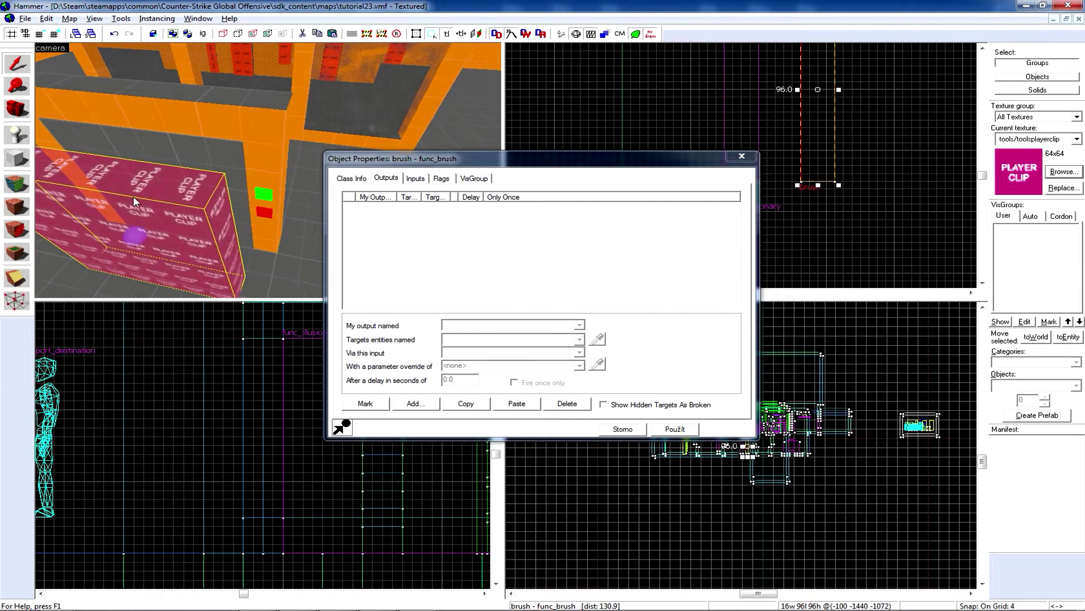
{"action": "scroll", "coordinate": [254, 233], "scroll_direction": "up", "scroll_amount": 3}
{"action": "left_click", "coordinate": [254, 233]}
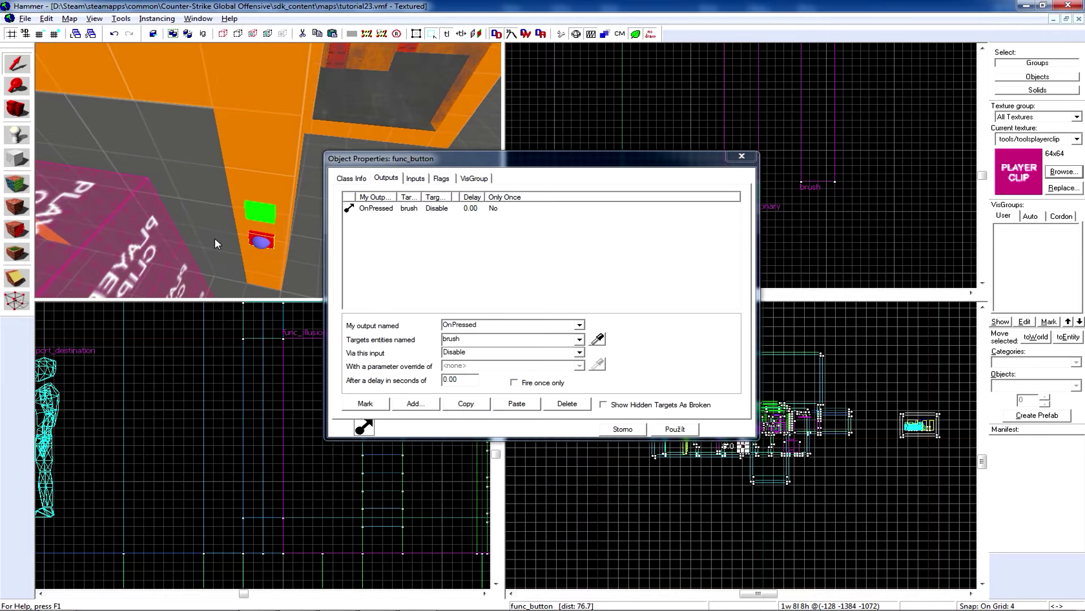
Examine the Start Disabled property of the player clip func_brush.
{"action": "scroll", "coordinate": [94, 216], "scroll_direction": "down", "scroll_amount": 3}
{"action": "scroll", "coordinate": [94, 215], "scroll_direction": "down", "scroll_amount": 2}
{"action": "left_click", "coordinate": [19, 113]}
{"action": "mouse_move", "coordinate": [79, 170]}
{"action": "left_mouse_down"}
{"action": "mouse_move", "coordinate": [169, 226]}
{"action": "mouse_move", "coordinate": [268, 171]}
{"action": "left_mouse_up"}
{"action": "scroll", "coordinate": [109, 135], "scroll_direction": "down", "scroll_amount": 3}
{"action": "left_click", "coordinate": [355, 178]}
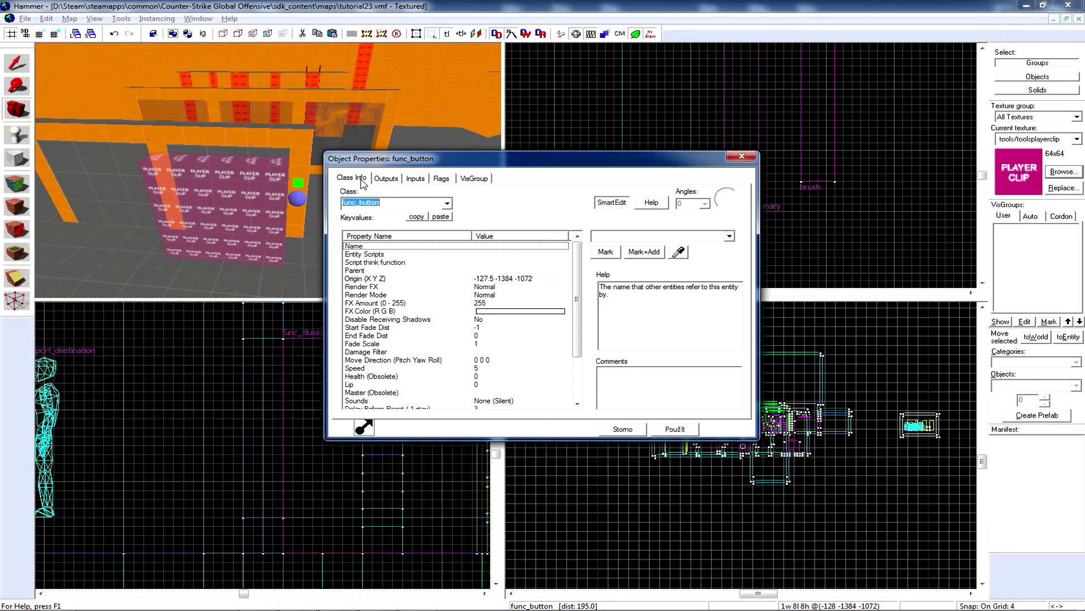
{"action": "left_click", "coordinate": [16, 63]}
{"action": "left_click", "coordinate": [276, 234]}
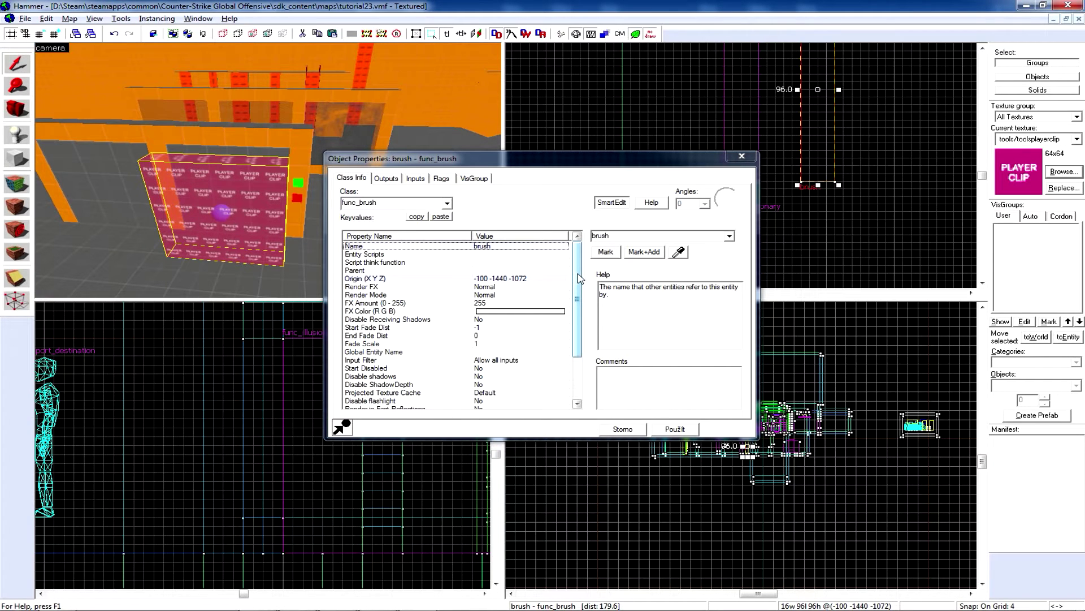
{"action": "left_click_drag", "start_coordinate": [580, 283], "coordinate": [579, 333]}
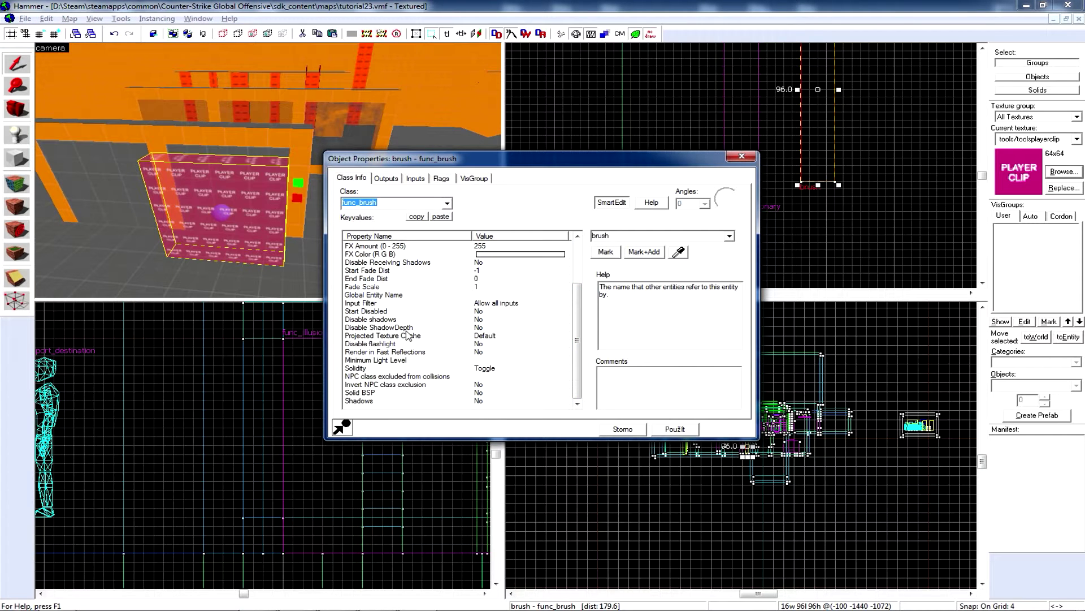
{"action": "left_click", "coordinate": [371, 314]}
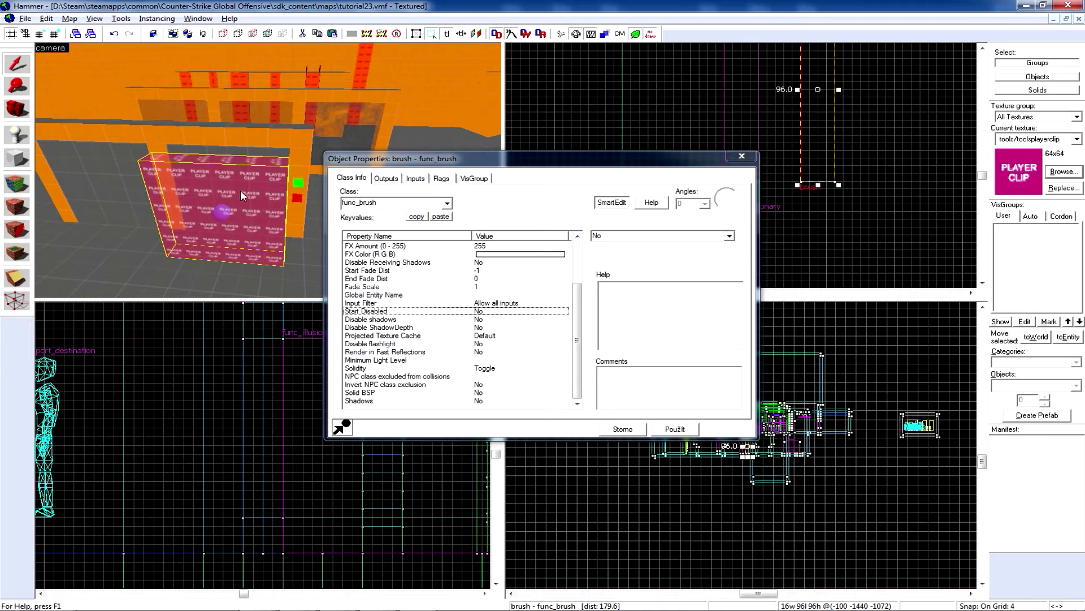
Review the entity properties of the red and green buttons and the green button's output to brush.
{"action": "scroll", "coordinate": [212, 179], "scroll_direction": "up", "scroll_amount": 3}
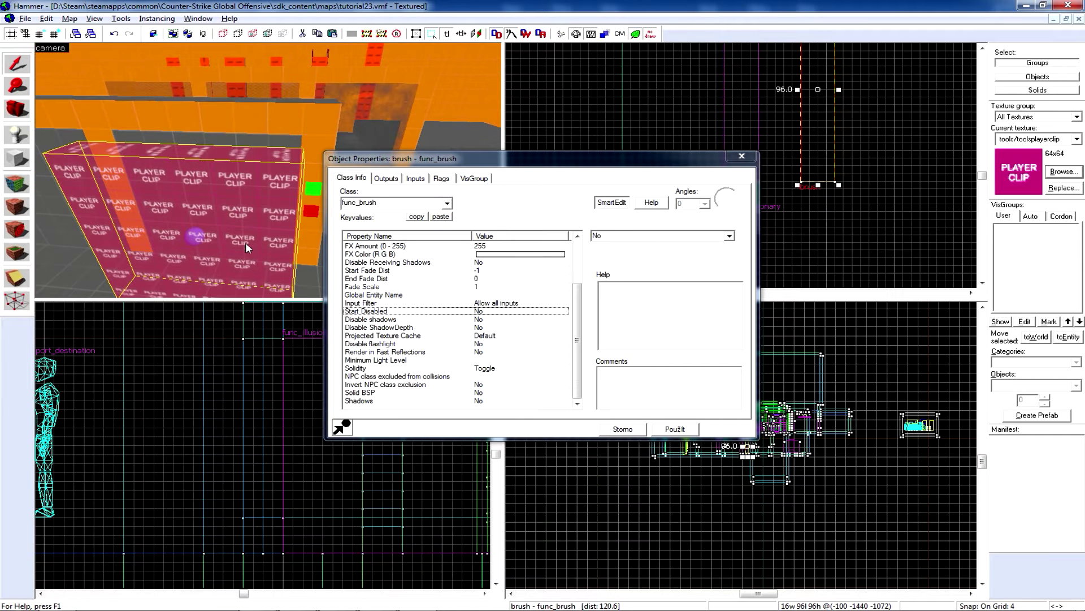
{"action": "scroll", "coordinate": [238, 232], "scroll_direction": "down", "scroll_amount": 2}
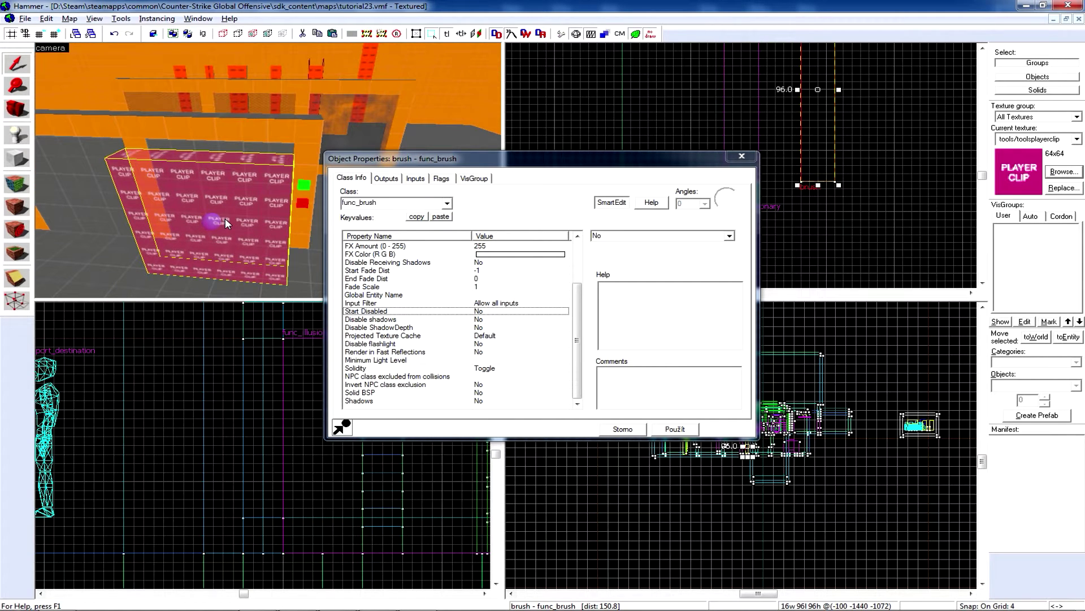
{"action": "key", "text": "d"}
{"action": "key", "text": "w"}
{"action": "left_click", "coordinate": [242, 212]}
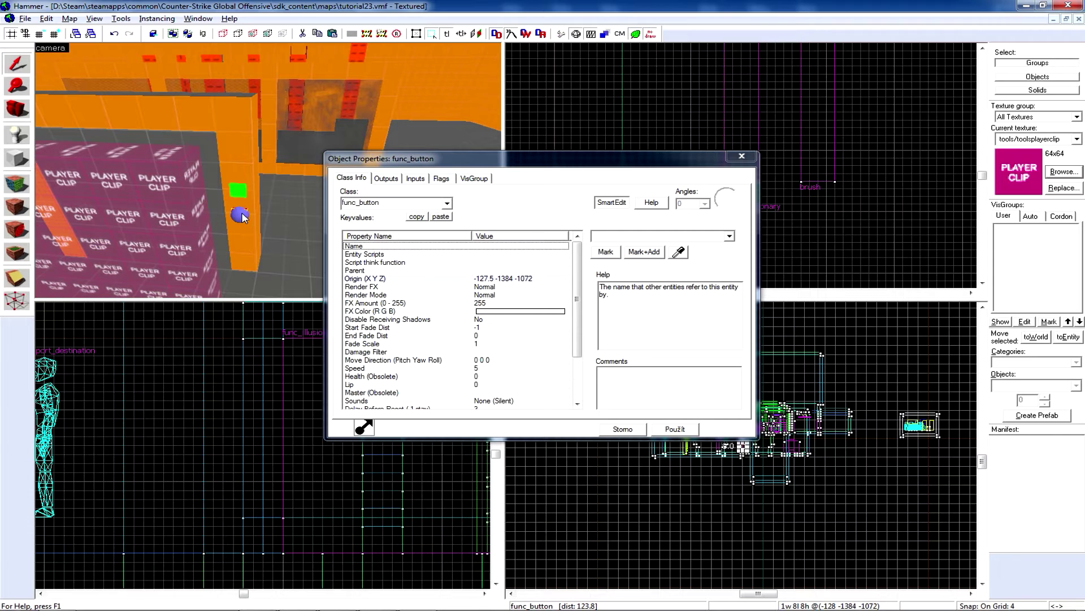
{"action": "scroll", "coordinate": [242, 216], "scroll_direction": "down", "scroll_amount": 3}
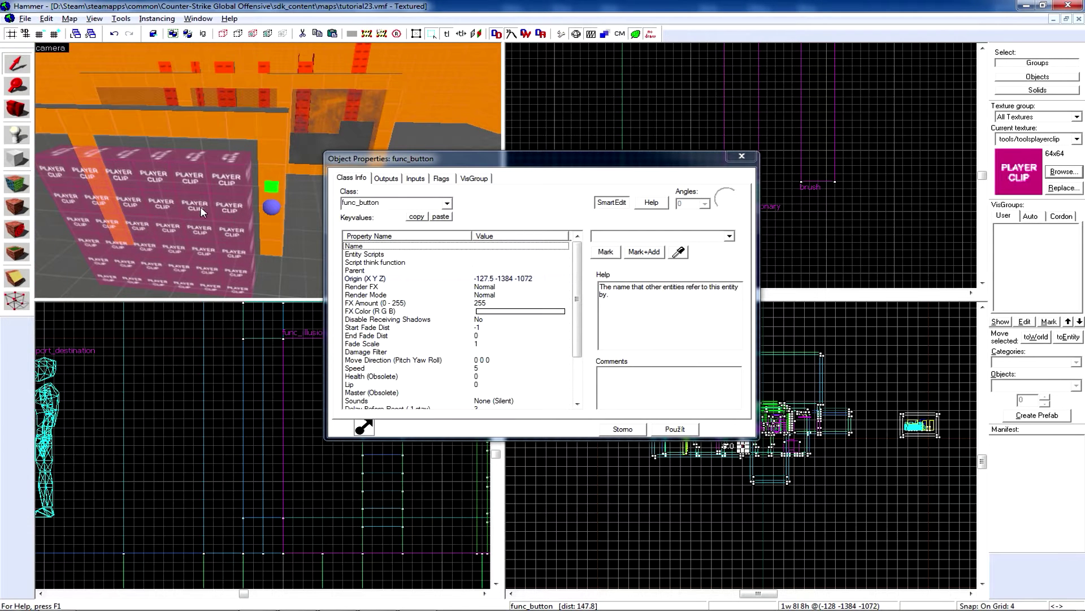
{"action": "left_click", "coordinate": [272, 188]}
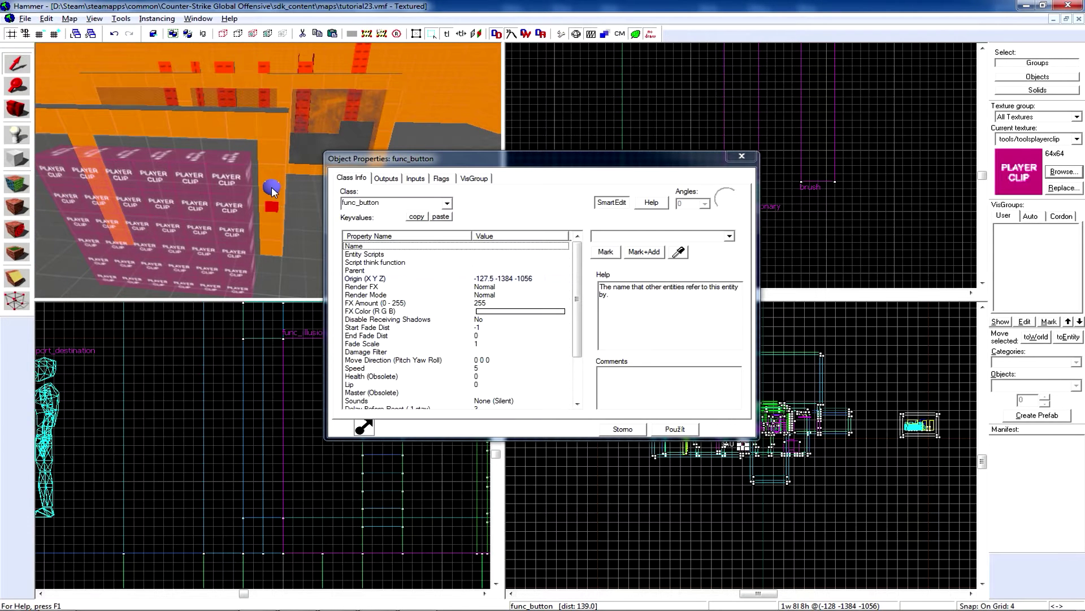
{"action": "left_click", "coordinate": [387, 179]}
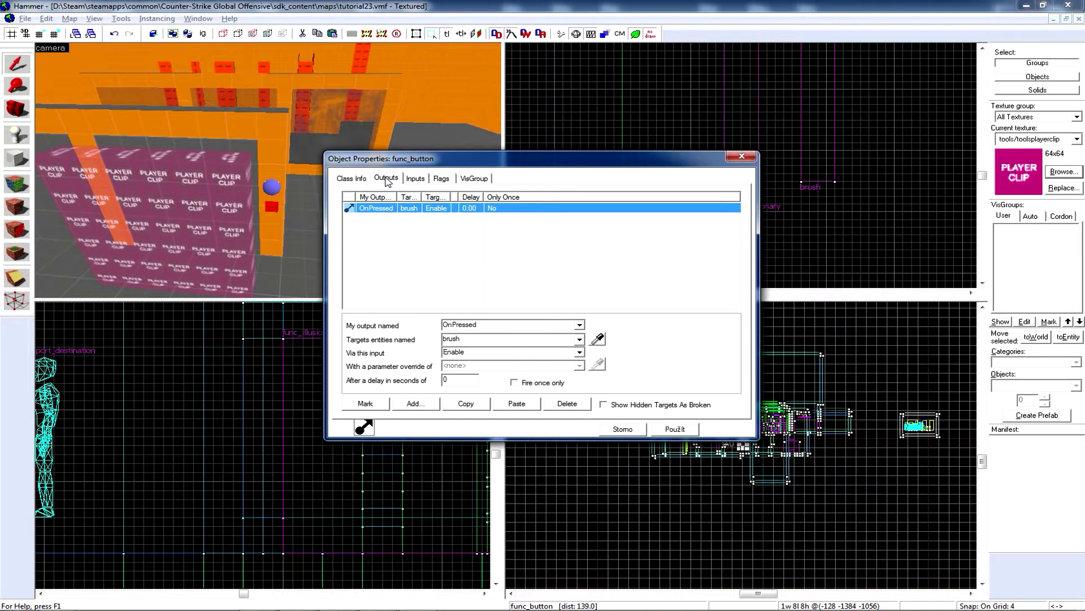
{"action": "left_click", "coordinate": [265, 192]}
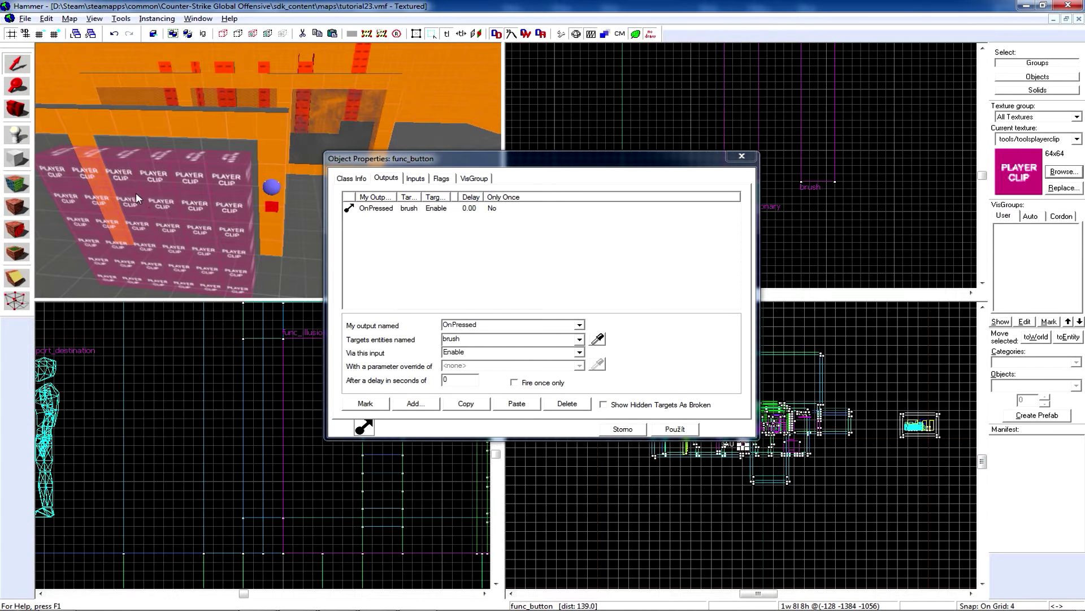
Move the player clip func_brush 36 units into the second doorway, over its func_illusionary block.
{"action": "left_click", "coordinate": [741, 160]}
{"action": "left_click", "coordinate": [141, 179]}
{"action": "left_click_drag", "start_coordinate": [814, 140], "coordinate": [737, 140]}
{"action": "left_click", "coordinate": [17, 109]}
{"action": "left_click_drag", "start_coordinate": [68, 121], "coordinate": [267, 170]}
{"action": "left_click", "coordinate": [16, 64]}
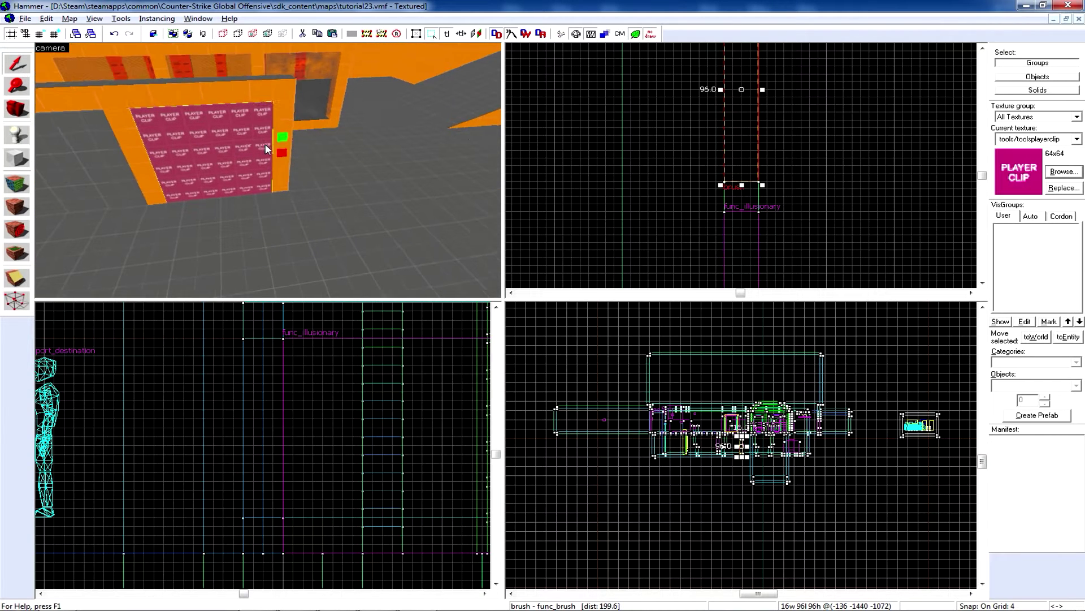
Open the entity properties of the player clip func_brush in the second doorway.
{"action": "scroll", "coordinate": [197, 136], "scroll_direction": "up", "scroll_amount": 1}
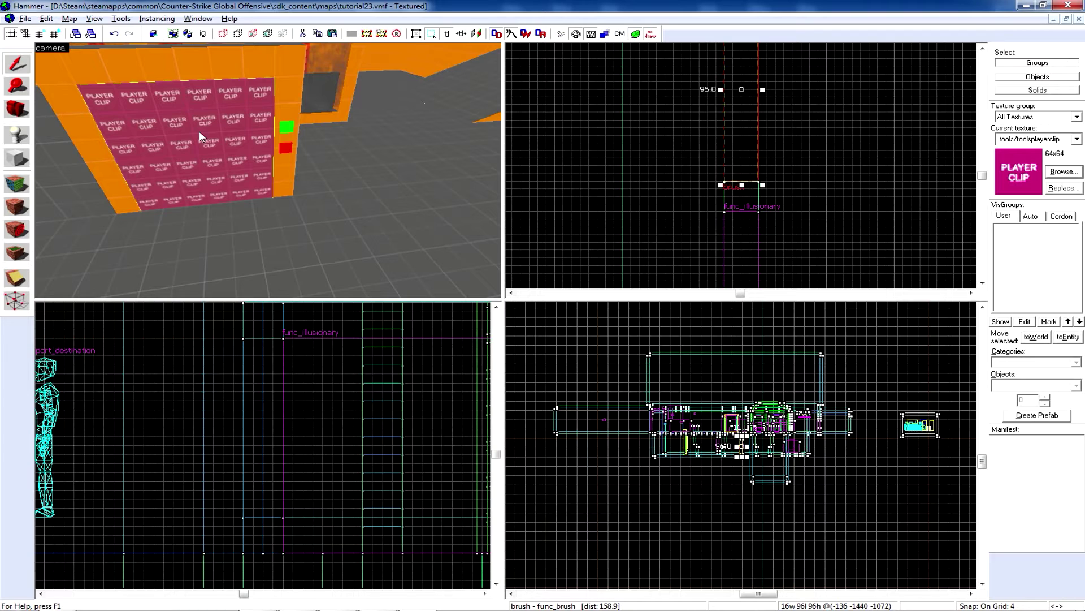
{"action": "key", "text": "a"}
{"action": "key", "text": "s"}
{"action": "key", "text": "alt+Return"}
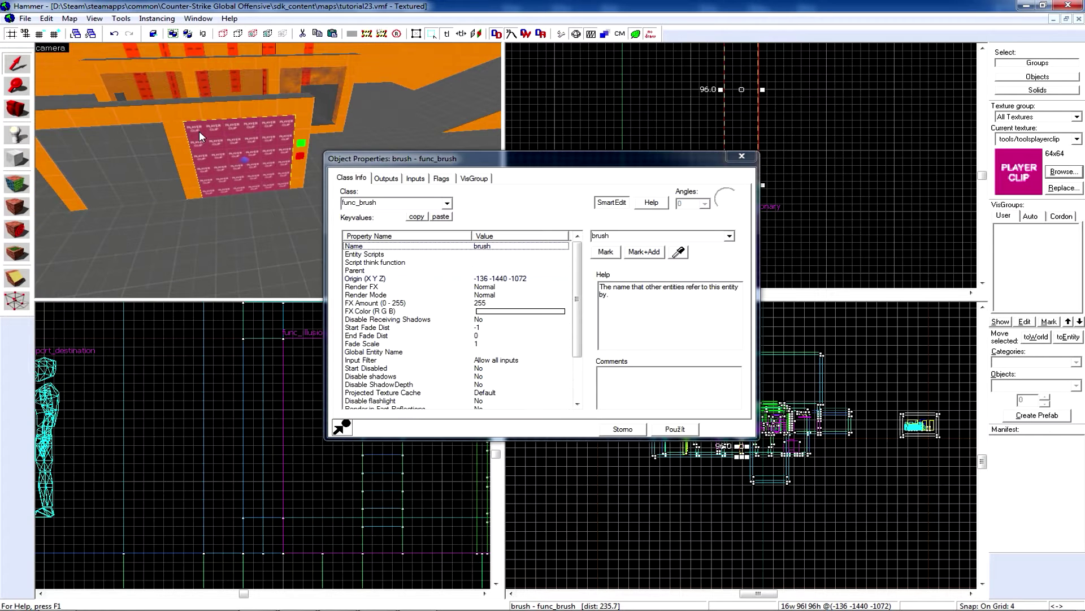
Check the Input Filter and Start Disabled properties of the player clip func_brush in the second doorway, then close its properties.
{"action": "left_click", "coordinate": [455, 361]}
{"action": "left_click", "coordinate": [365, 368]}
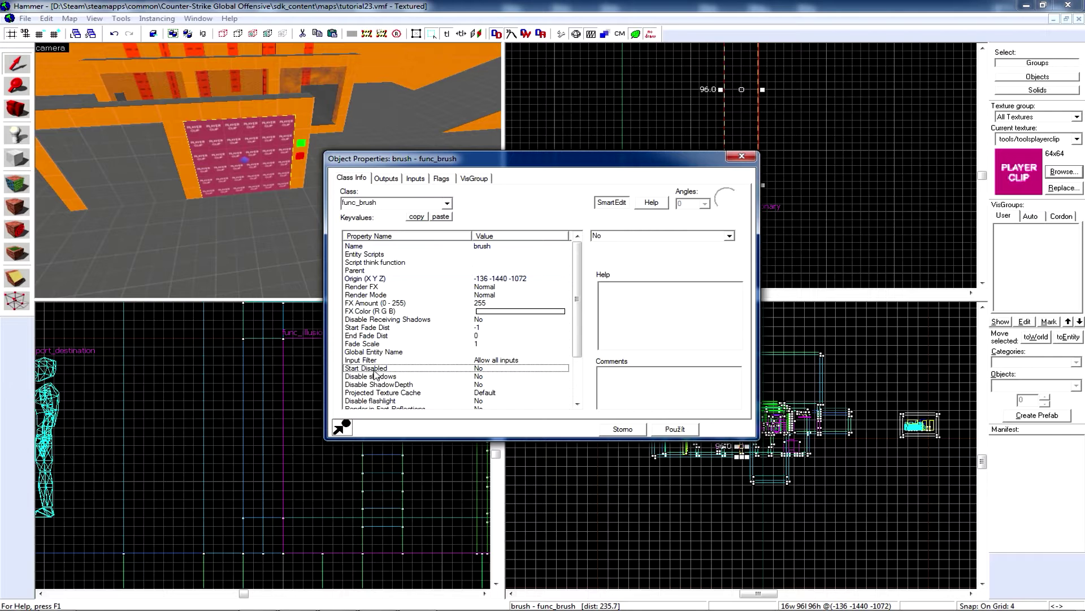
{"action": "left_click", "coordinate": [742, 156]}
Review the red button's OnPressed output to brush in its entity properties.
{"action": "left_click", "coordinate": [303, 157]}
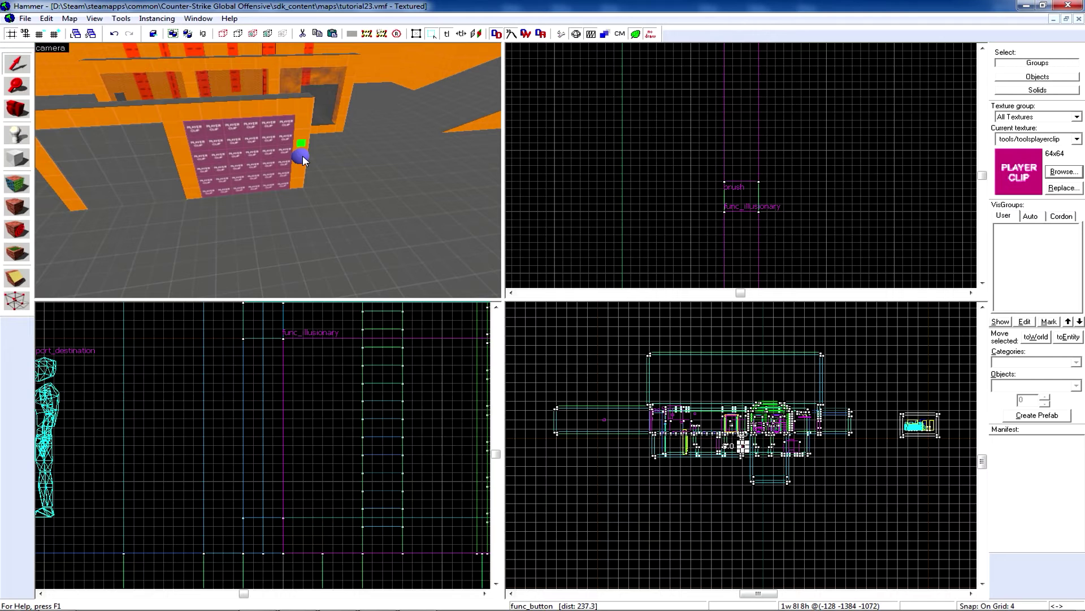
{"action": "scroll", "coordinate": [306, 158], "scroll_direction": "up", "scroll_amount": 5}
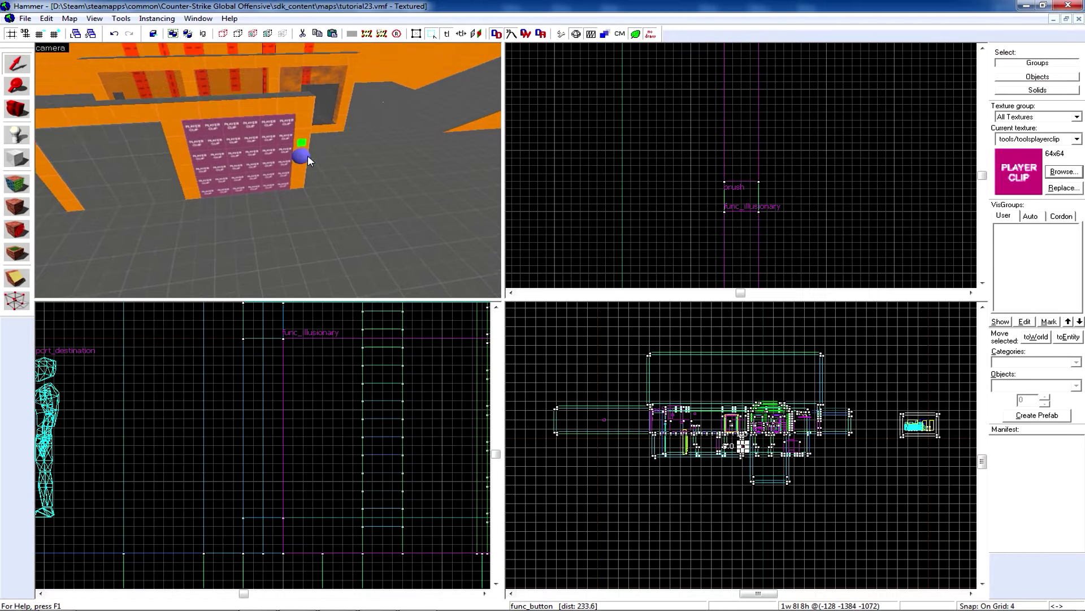
{"action": "double_click", "coordinate": [330, 143]}
{"action": "left_click", "coordinate": [386, 178]}
{"action": "scroll", "coordinate": [225, 143], "scroll_direction": "down", "scroll_amount": 3}
{"action": "scroll", "coordinate": [226, 144], "scroll_direction": "down", "scroll_amount": 2}
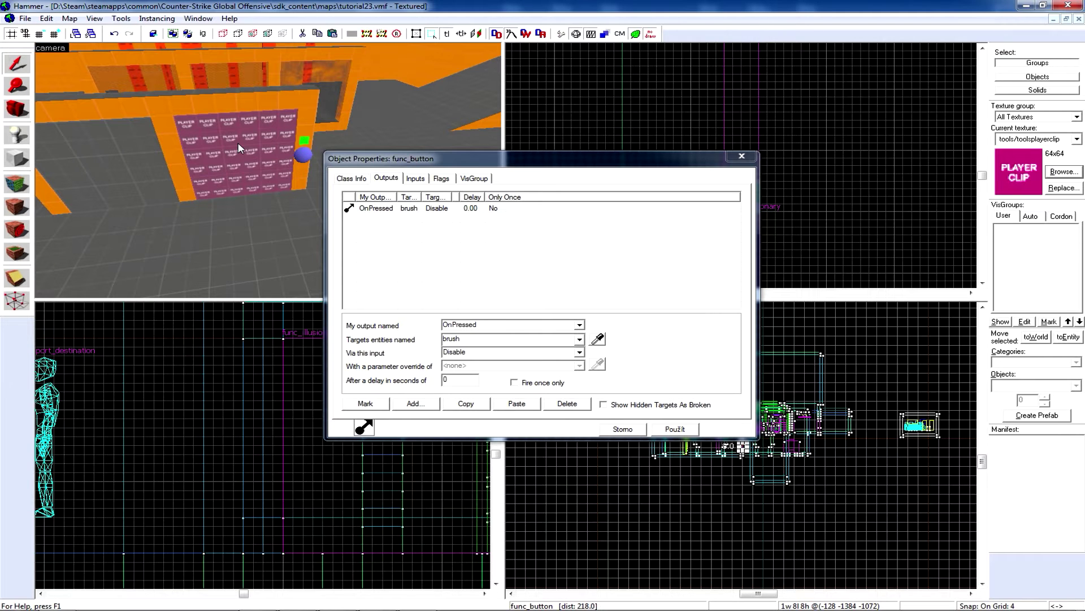
{"action": "left_click", "coordinate": [740, 157]}
Place a new point entity on the floor beside the second doorway's buttons.
{"action": "key", "text": "d"}
{"action": "key", "text": "w"}
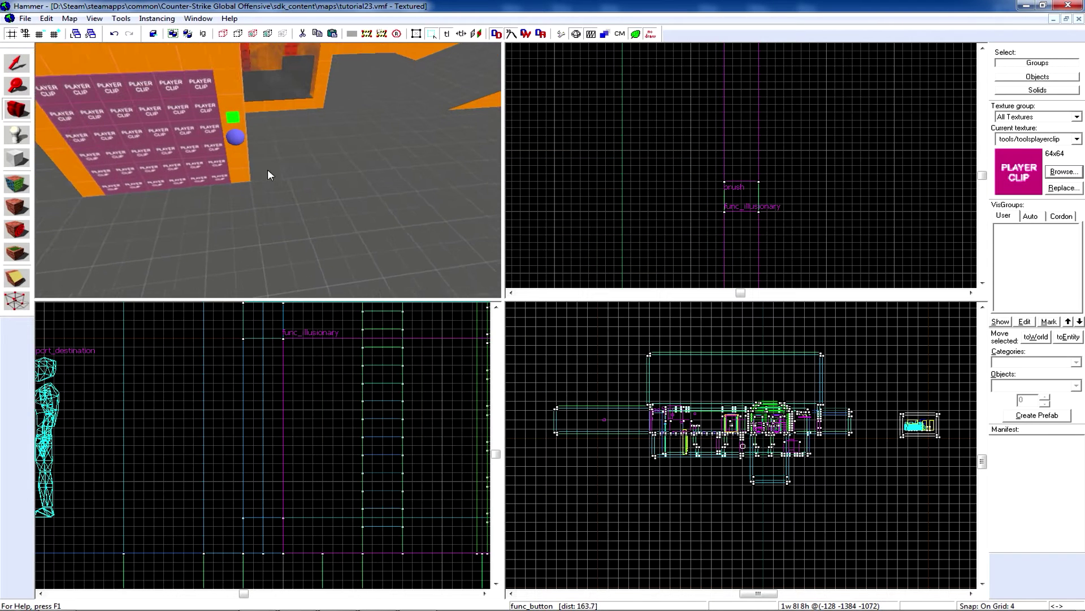
{"action": "key", "text": "z"}
{"action": "left_click", "coordinate": [17, 135]}
{"action": "left_click", "coordinate": [288, 173]}
{"action": "left_click", "coordinate": [16, 63]}
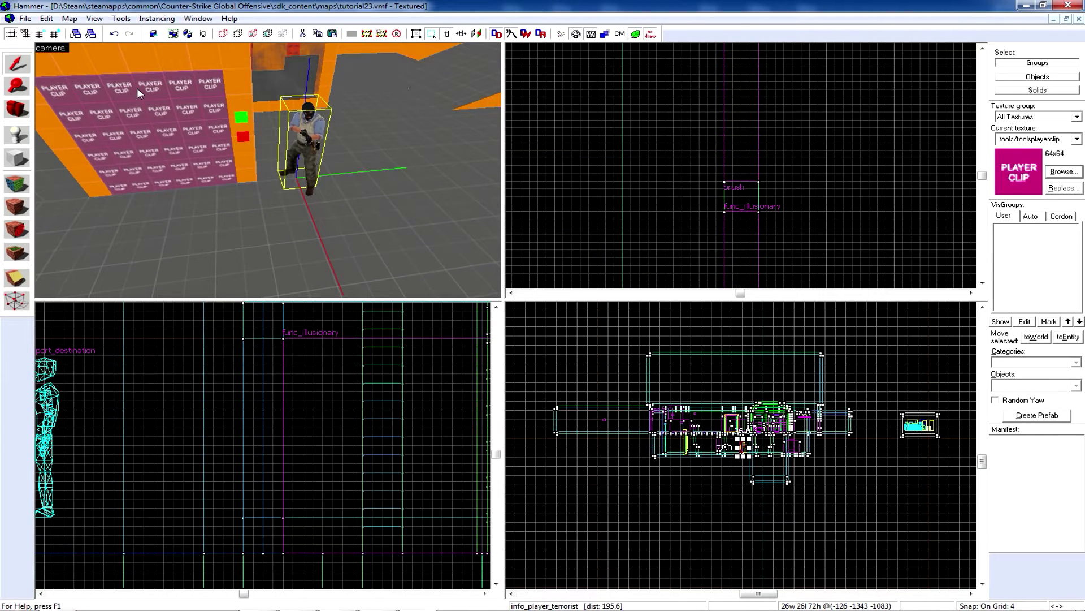
Change the new entity's class from info_player_terrorist to logic_auto and raise it slightly above the floor.
{"action": "double_click", "coordinate": [305, 135]}
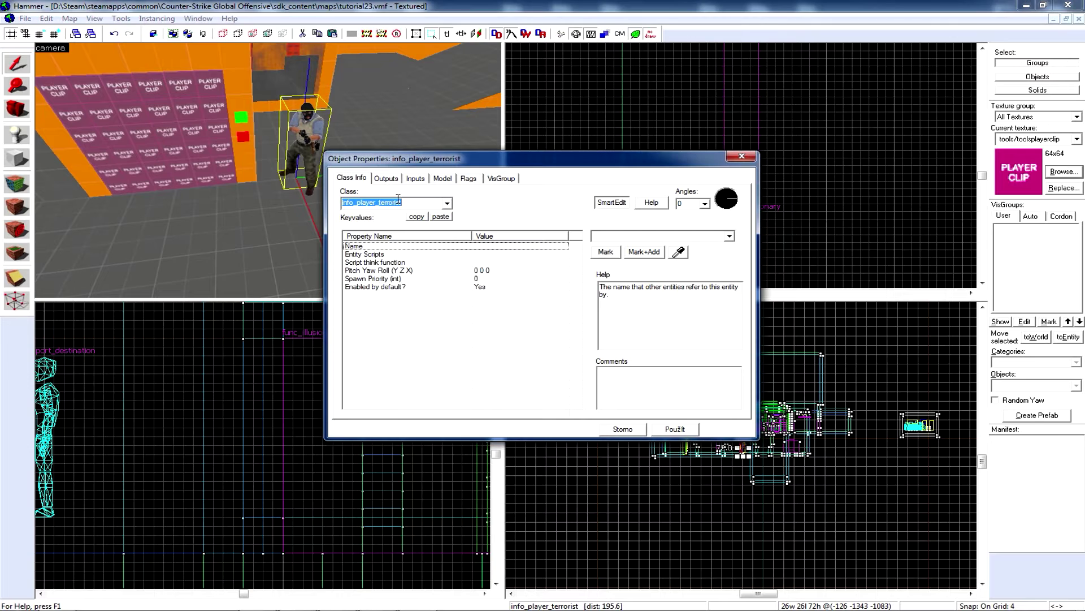
{"action": "type", "text": "logic_a"}
{"action": "key", "text": "Down"}
{"action": "key", "text": "Down"}
{"action": "key", "text": "Return"}
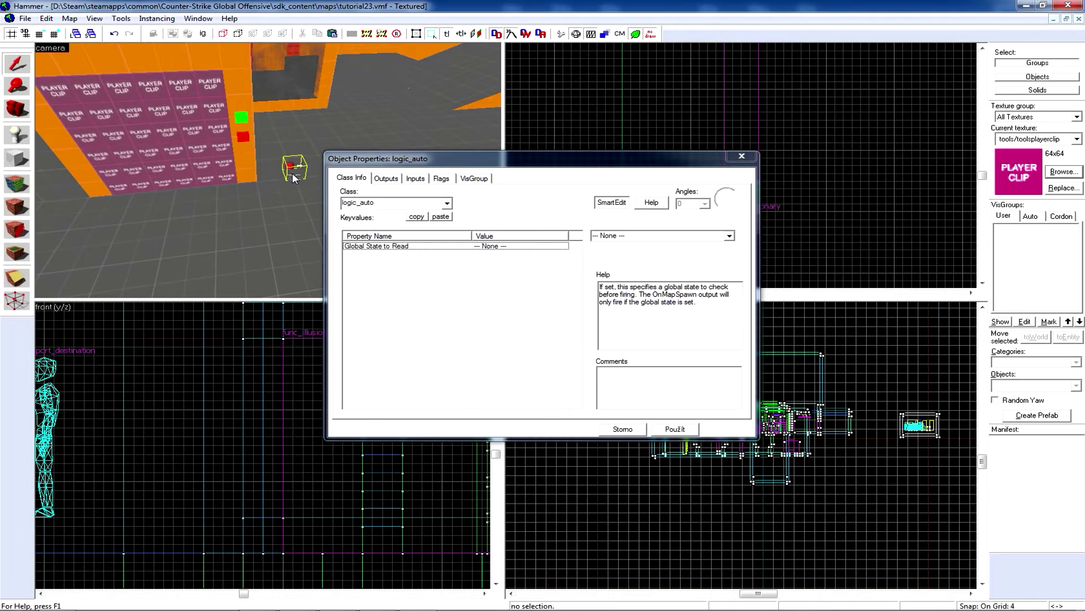
{"action": "key", "text": "ctrl+e"}
{"action": "left_click_drag", "start_coordinate": [253, 440], "coordinate": [256, 432]}
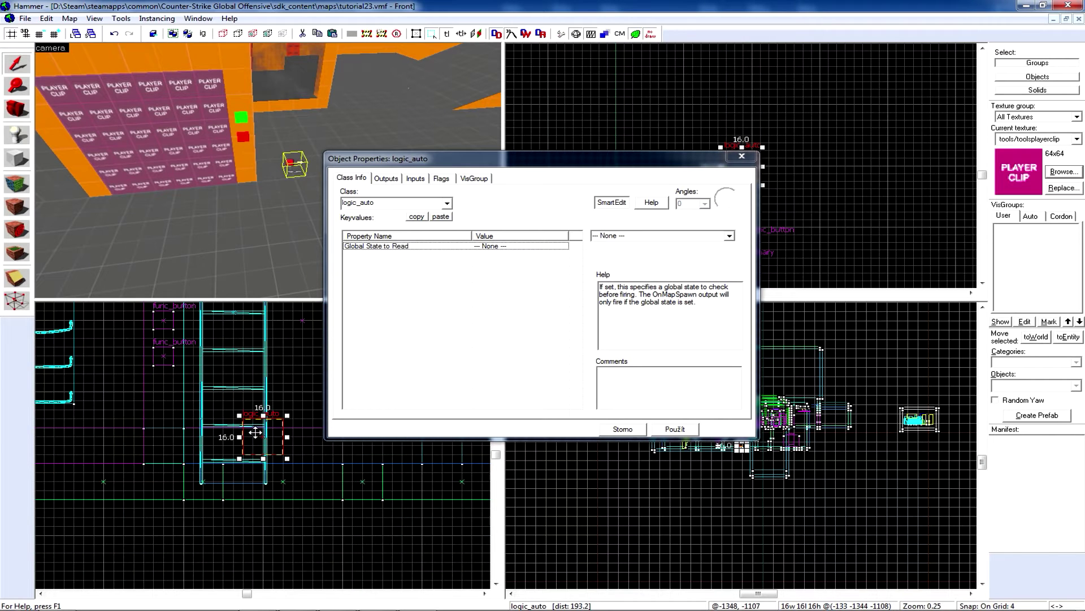
Add an OnMapSpawn output to the logic_auto entity.
{"action": "left_click", "coordinate": [386, 178]}
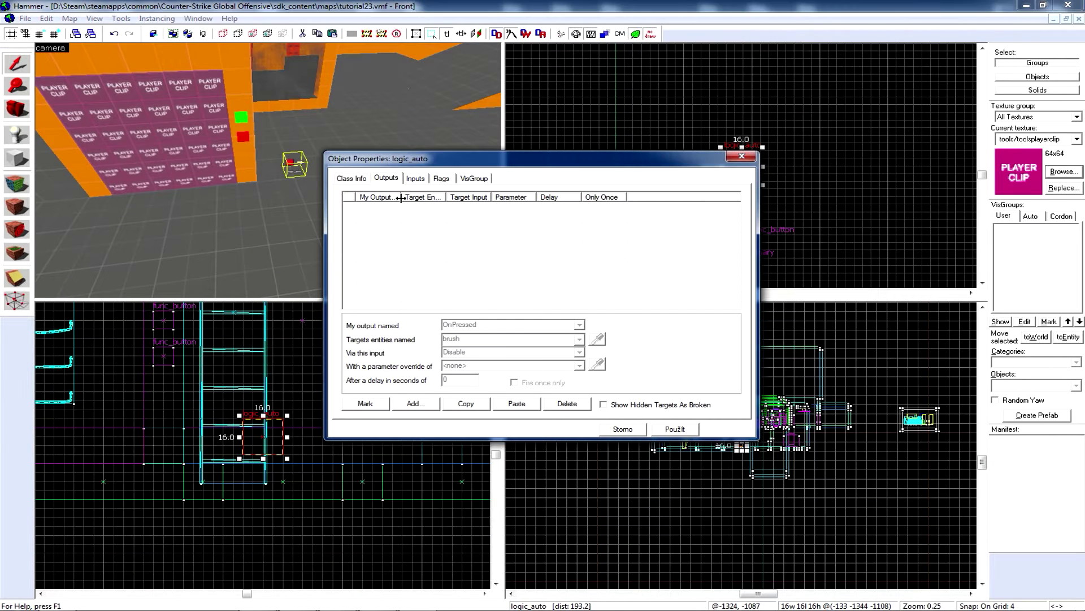
{"action": "left_click", "coordinate": [416, 404]}
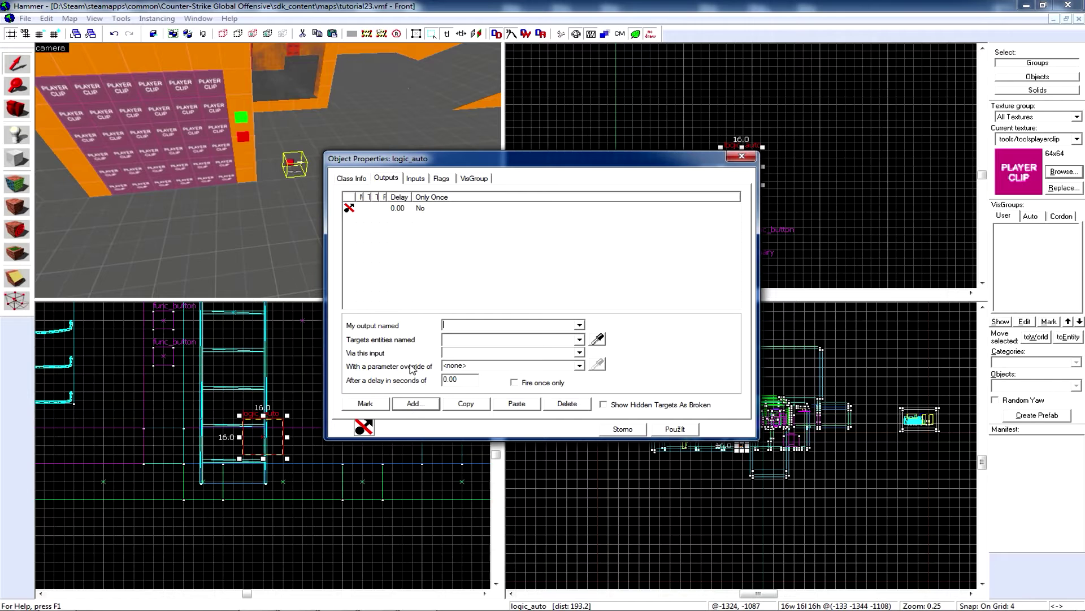
{"action": "left_click", "coordinate": [580, 326]}
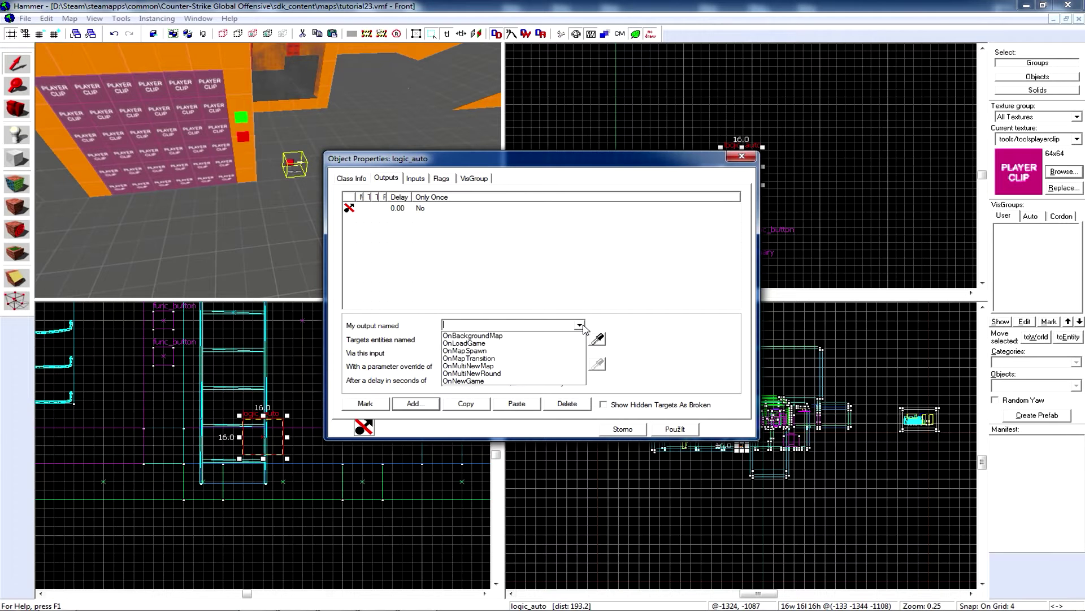
{"action": "left_click", "coordinate": [521, 351]}
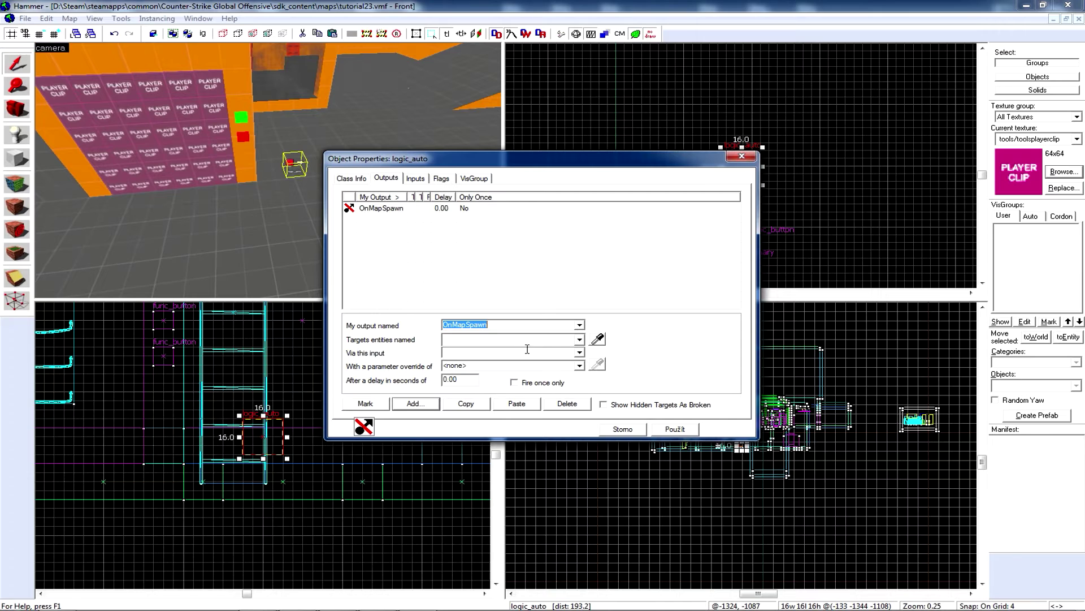
Set brush as the target entity of the logic_auto's OnMapSpawn output.
{"action": "left_click", "coordinate": [597, 340]}
{"action": "left_click", "coordinate": [203, 139]}
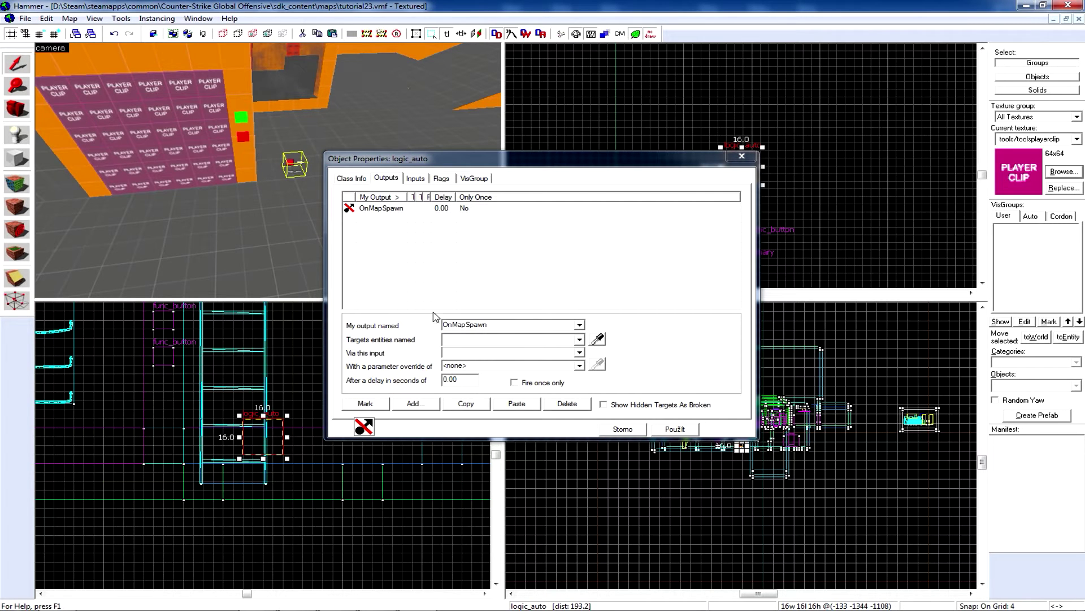
{"action": "left_click", "coordinate": [491, 339]}
{"action": "type", "text": "br"}
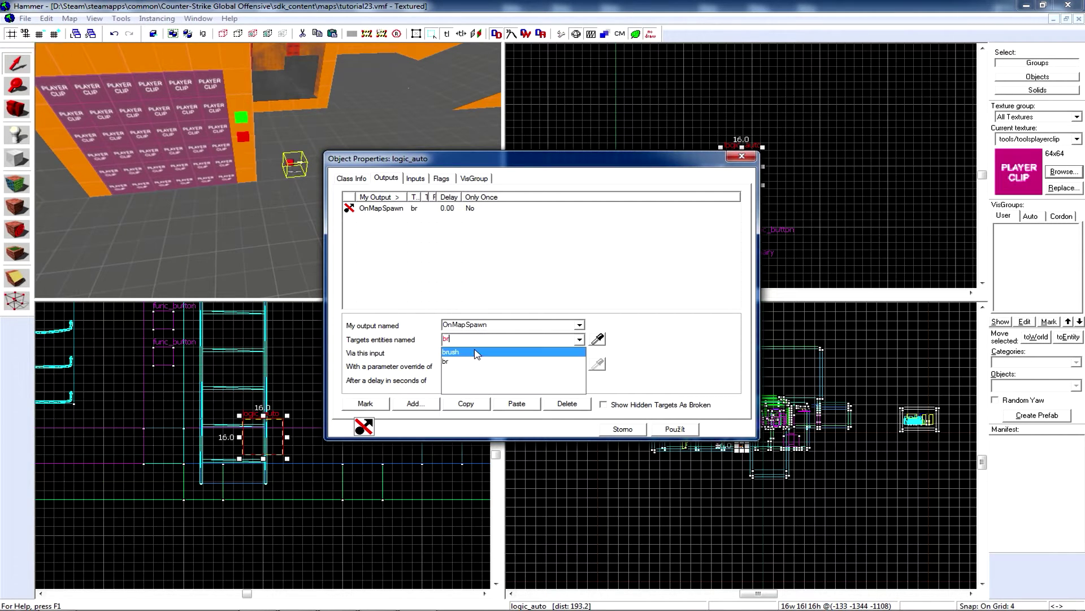
{"action": "left_click", "coordinate": [475, 352]}
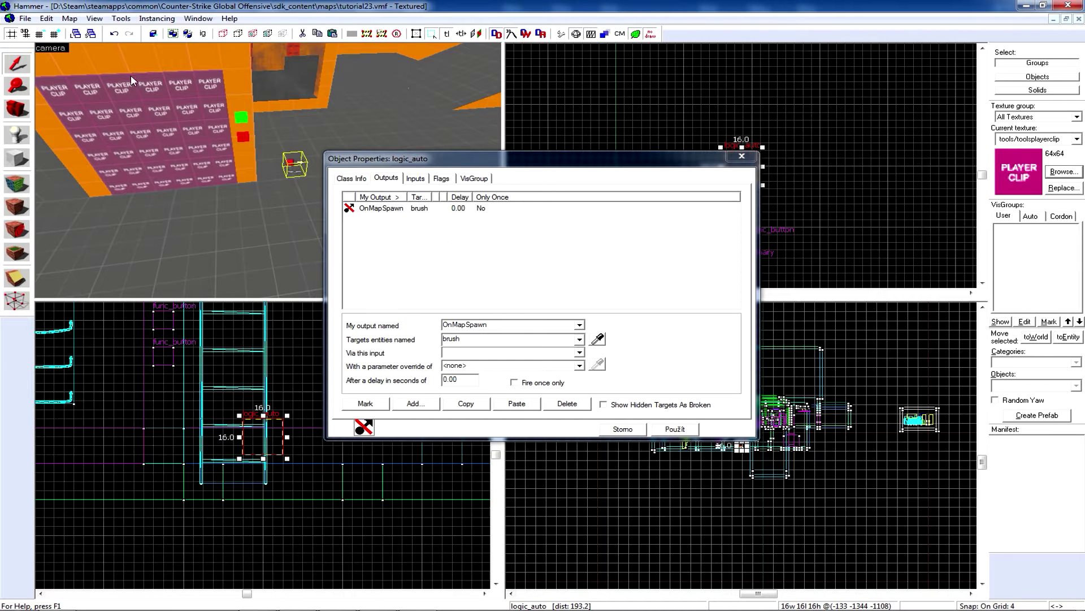
{"action": "scroll", "coordinate": [162, 85], "scroll_direction": "up", "scroll_amount": 3}
{"action": "scroll", "coordinate": [191, 109], "scroll_direction": "down", "scroll_amount": 5}
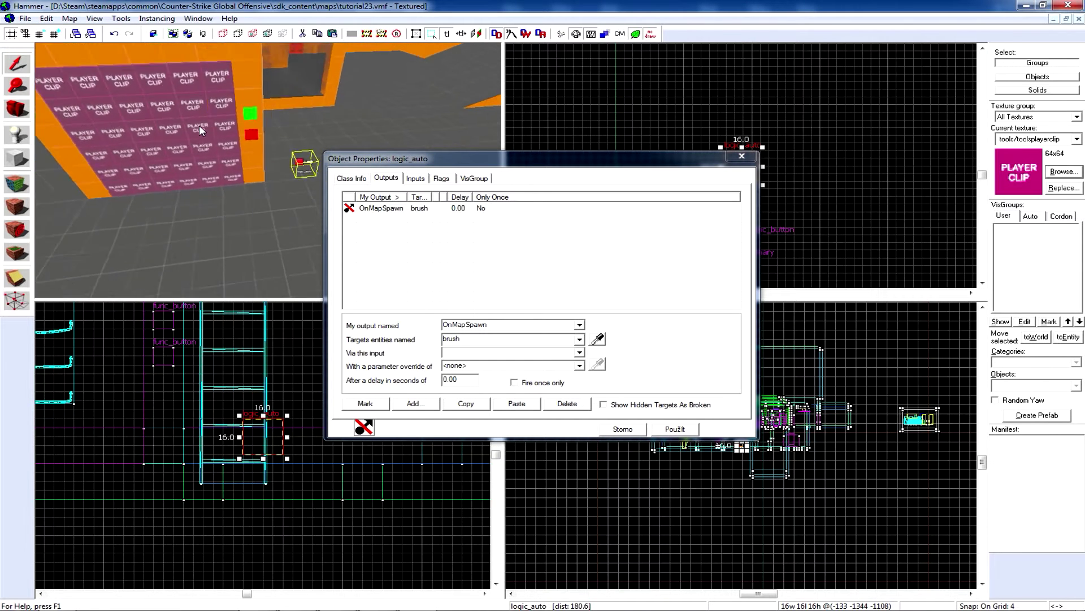
{"action": "left_click", "coordinate": [446, 322]}
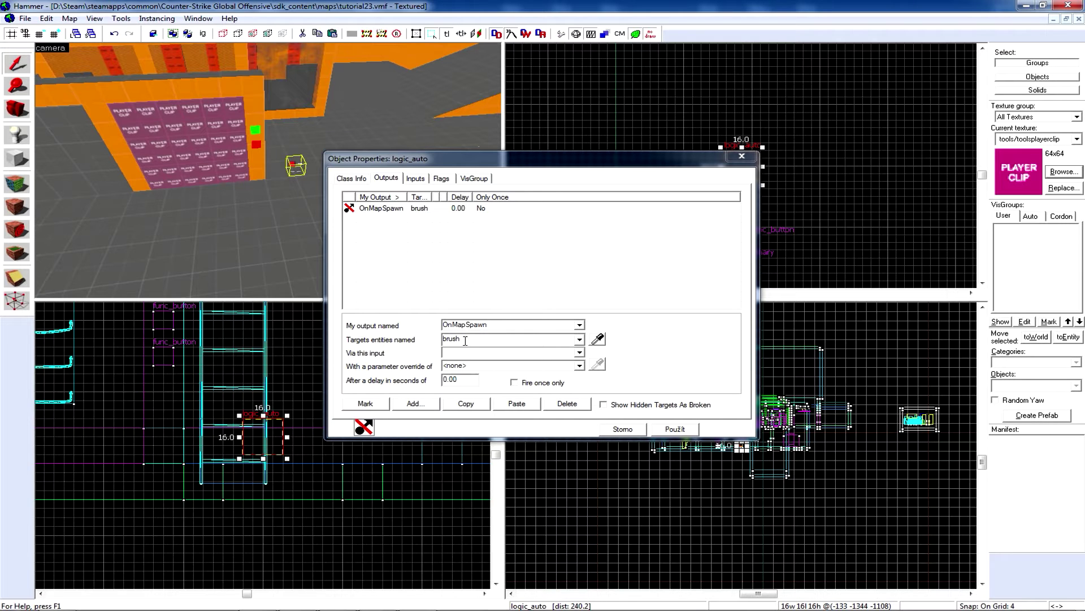
Choose the input that the OnMapSpawn output sends to brush, and apply the logic_auto properties.
{"action": "left_click", "coordinate": [580, 353]}
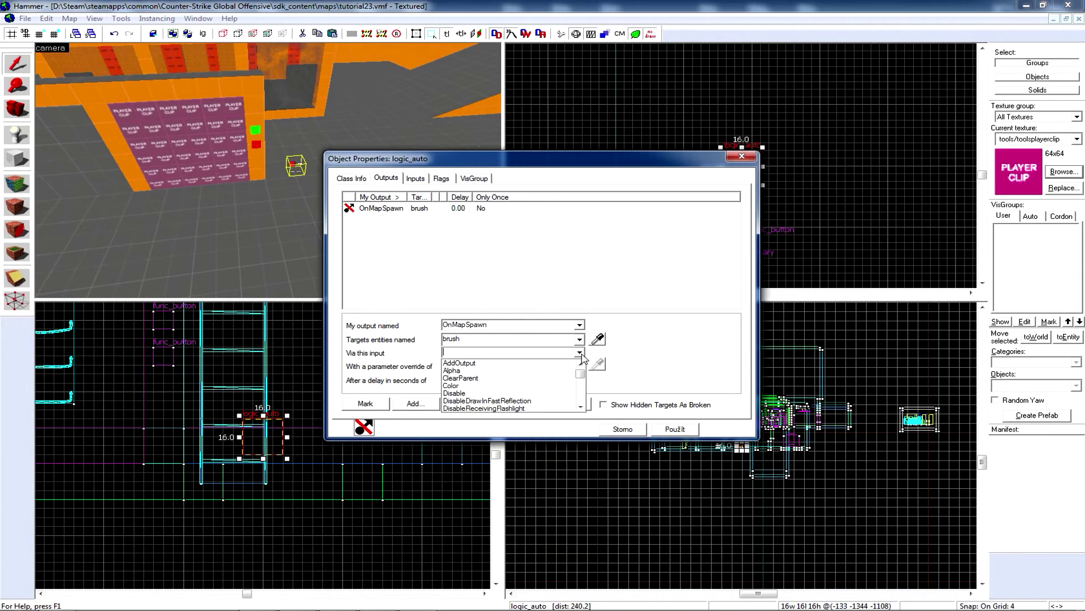
{"action": "left_click_drag", "start_coordinate": [584, 377], "coordinate": [584, 389]}
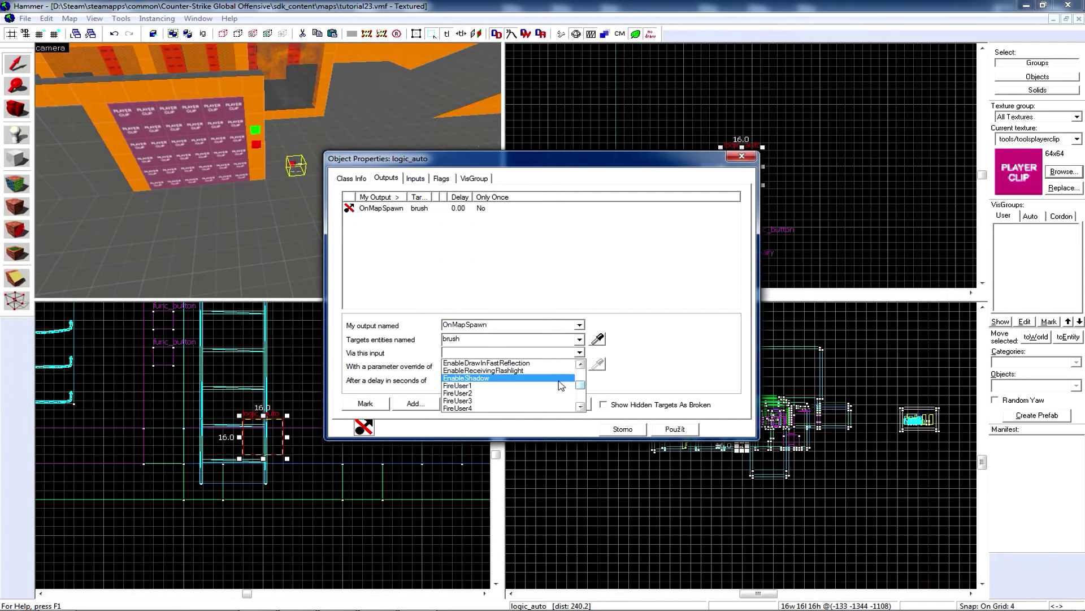
{"action": "scroll", "coordinate": [581, 386], "scroll_direction": "up", "scroll_amount": 3}
{"action": "left_click", "coordinate": [520, 382]}
{"action": "left_click", "coordinate": [674, 428]}
{"action": "key", "text": "Escape"}
{"action": "left_click", "coordinate": [16, 110]}
{"action": "mouse_move", "coordinate": [266, 167]}
{"action": "left_mouse_down"}
{"action": "mouse_move", "coordinate": [226, 147]}
{"action": "mouse_move", "coordinate": [266, 166]}
{"action": "left_mouse_up"}
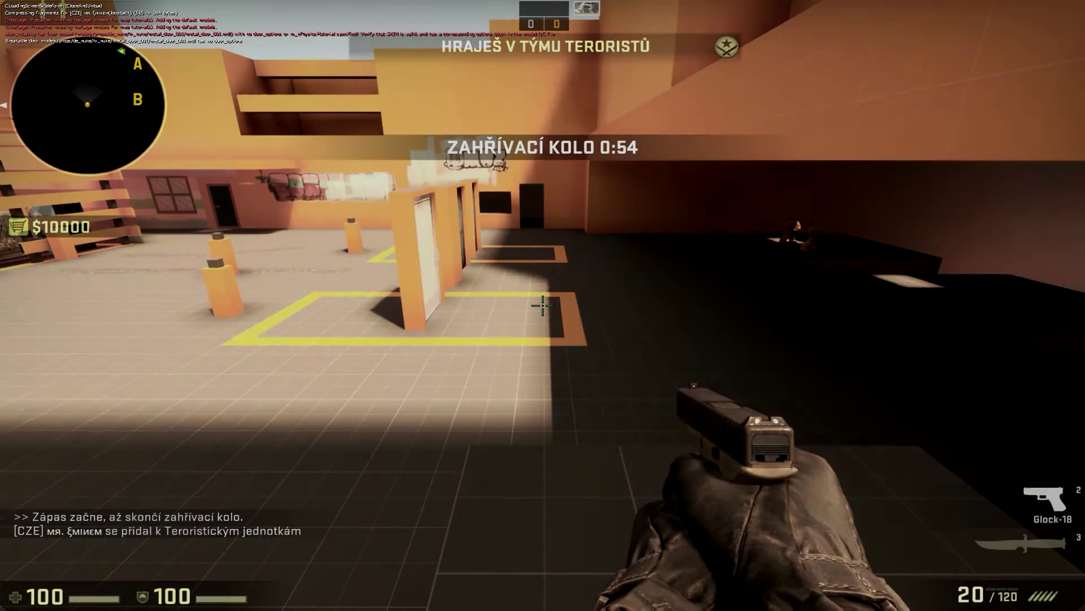
Switch to the map running in Counter-Strike: Global Offensive and walk around the two func_illusionary doorways with the knife drawn.
{"action": "key", "text": "w"}
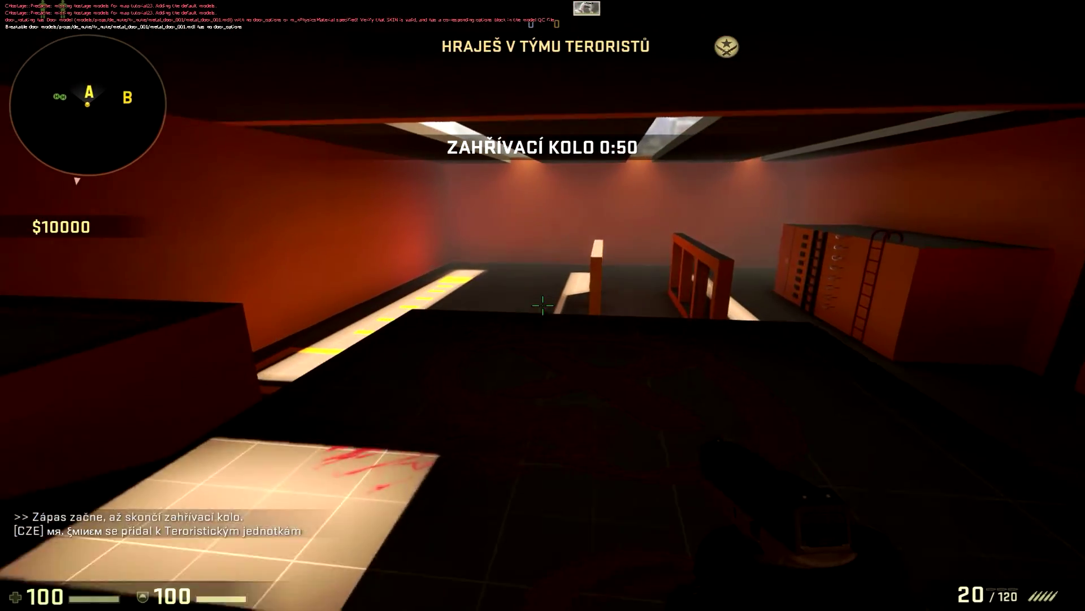
{"action": "key", "text": "3"}
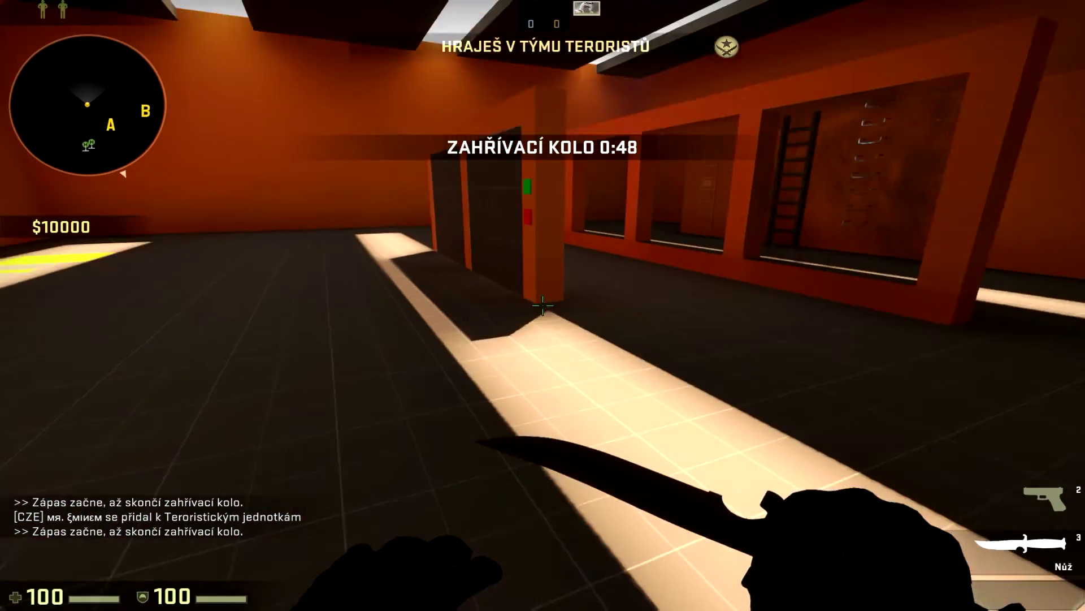
{"action": "key", "text": "w"}
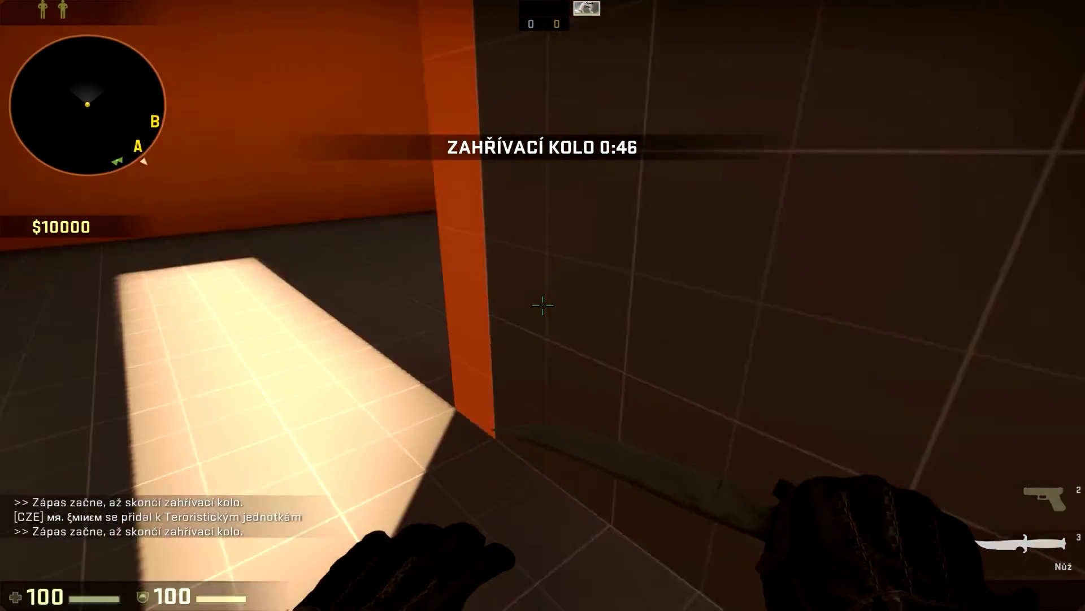
{"action": "key", "text": "a"}
{"action": "key", "text": "d"}
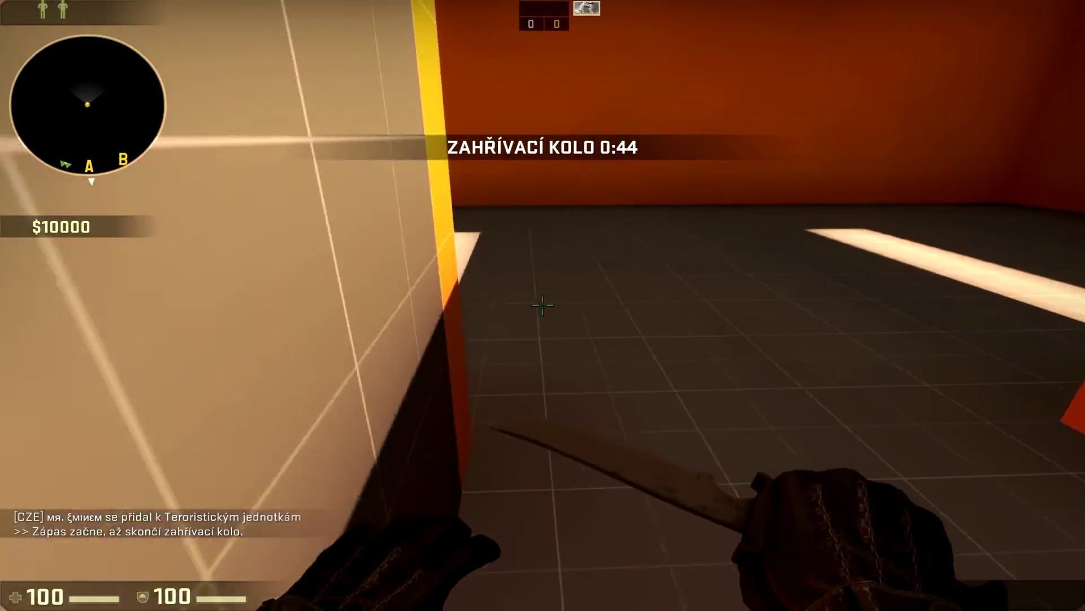
{"action": "key", "text": "s"}
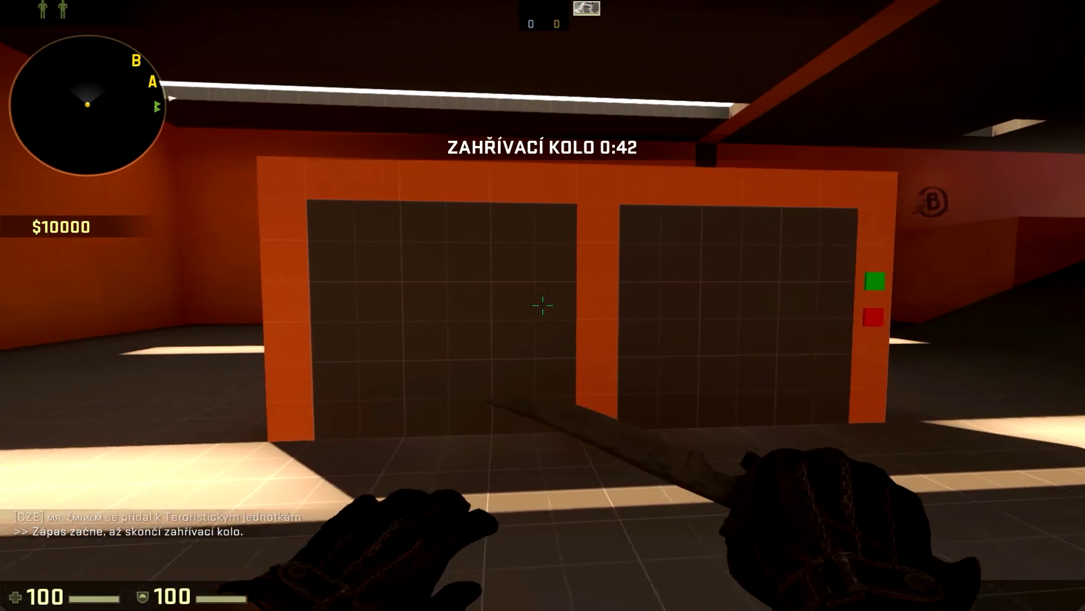
Inspect the second doorway and the green and red buttons beside it in the running map.
{"action": "key", "text": "w"}
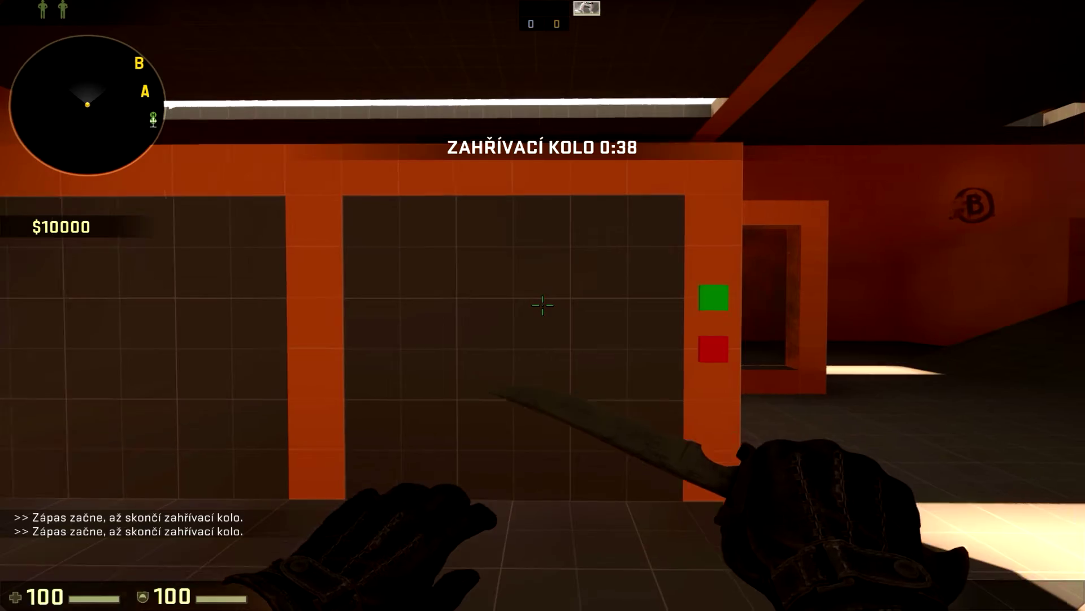
{"action": "key", "text": "s"}
{"action": "key", "text": "w"}
{"action": "key", "text": "d"}
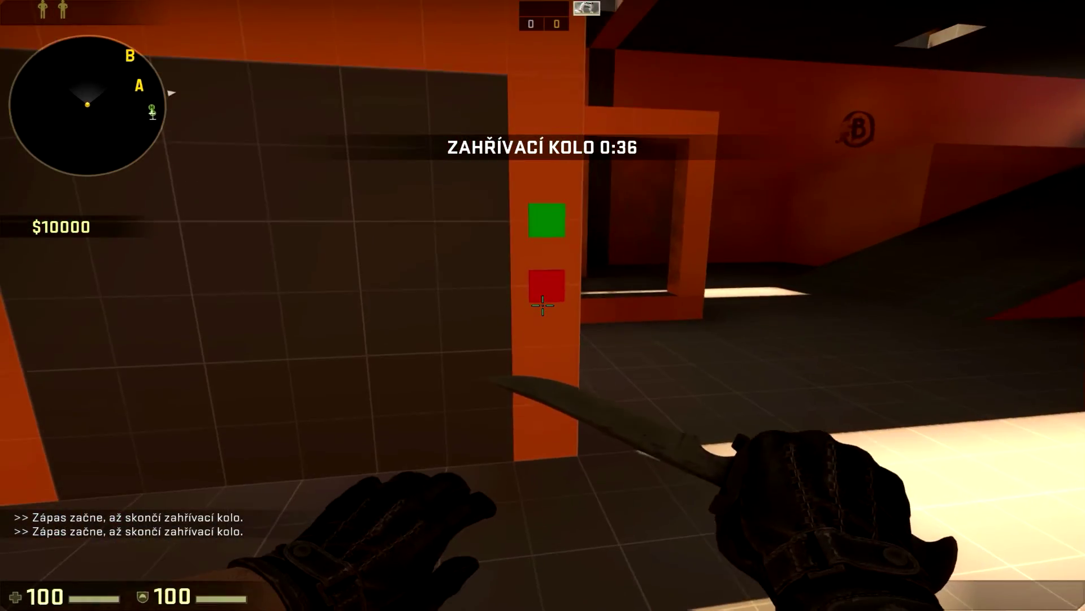
{"action": "key", "text": "s"}
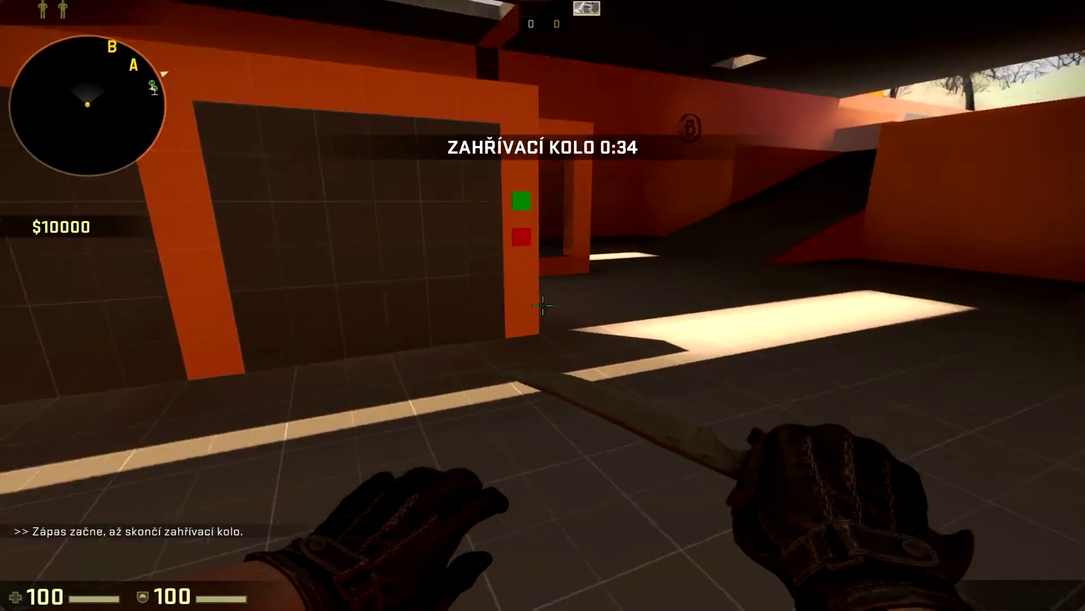
{"action": "key", "text": "w"}
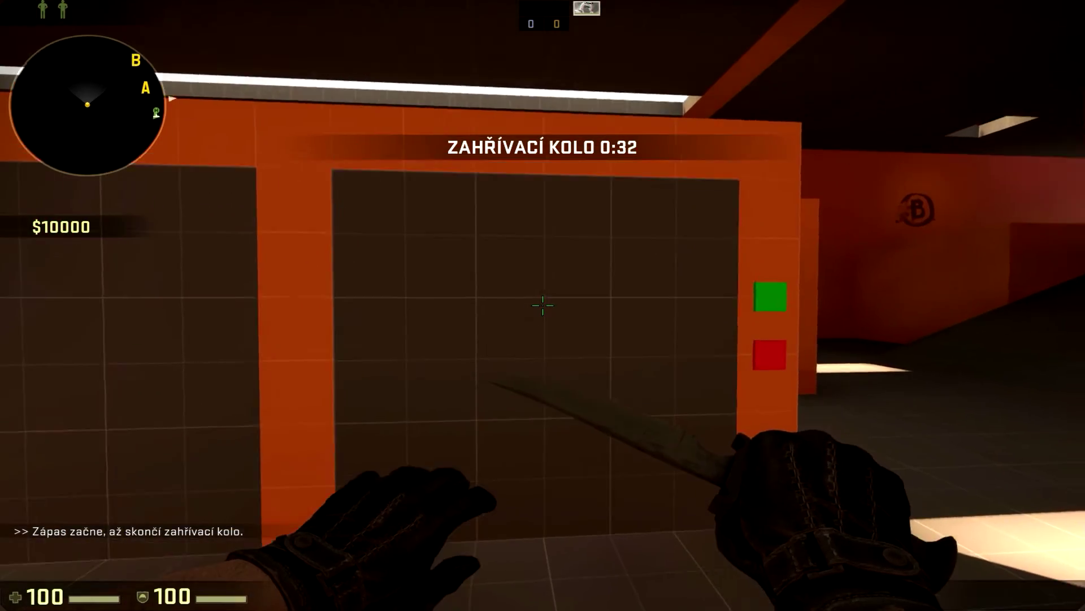
{"action": "key", "text": "w"}
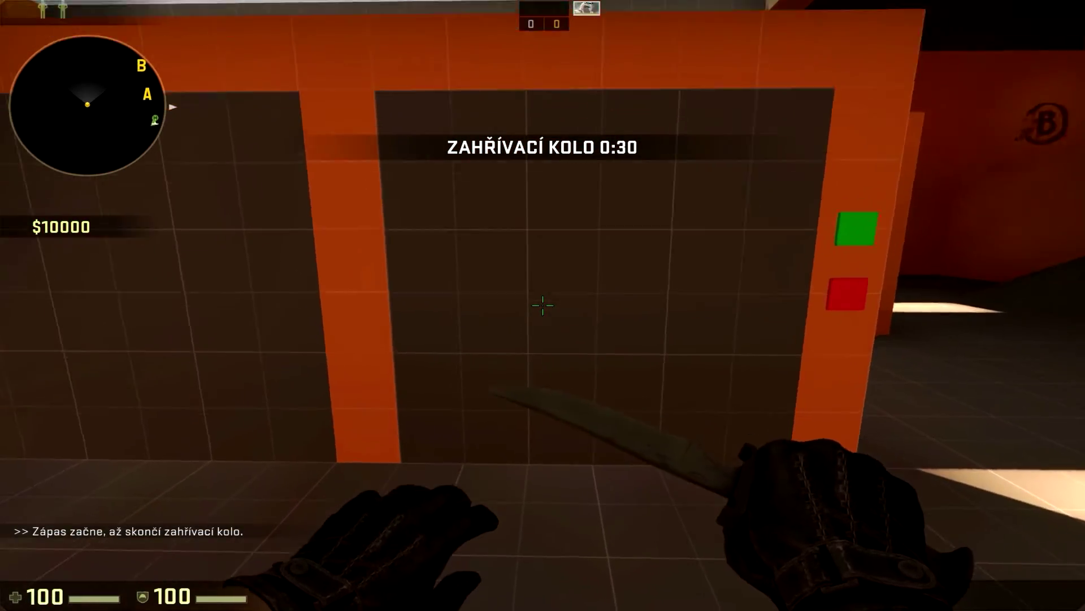
Test in-game whether the second doorway can be walked through by moving into it repeatedly.
{"action": "key", "text": "w"}
{"action": "key", "text": "s"}
{"action": "key", "text": "w"}
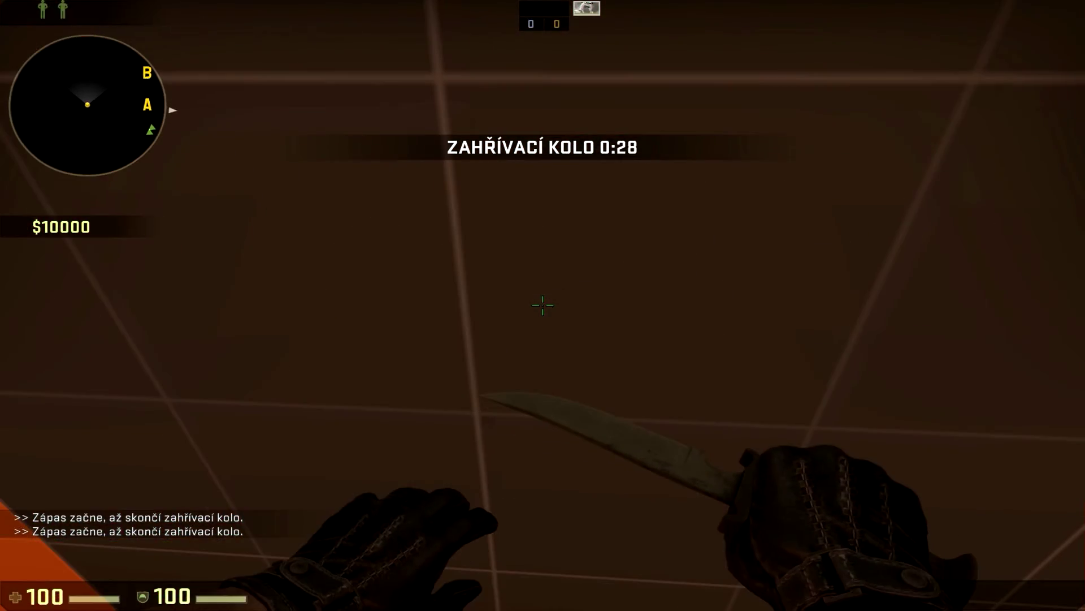
{"action": "key", "text": "s"}
{"action": "key", "text": "w"}
{"action": "key", "text": "s"}
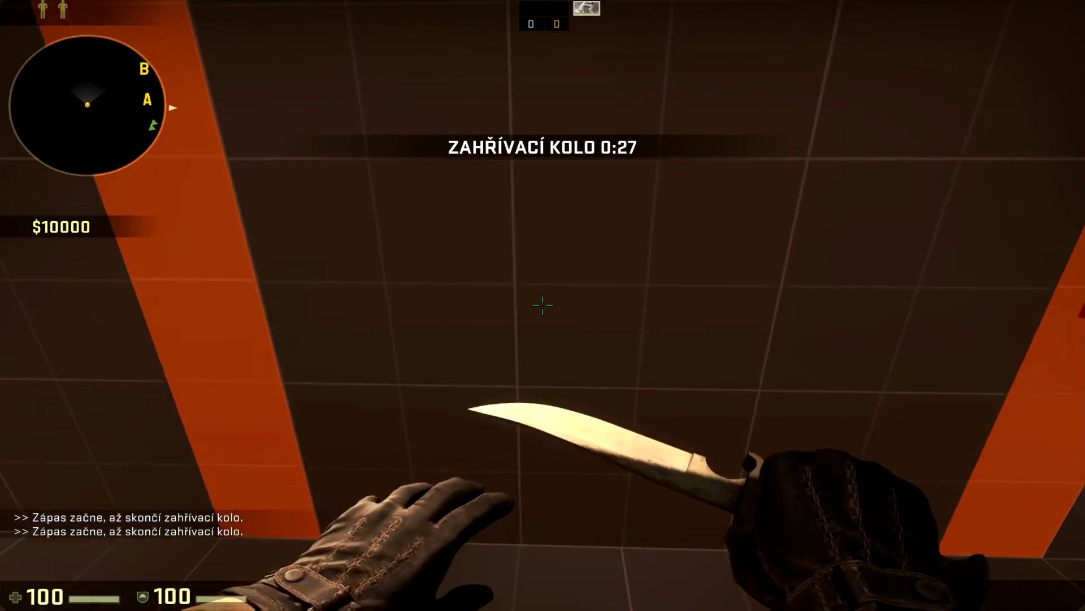
{"action": "key", "text": "w"}
{"action": "key", "text": "s"}
Walk up to the buttons beside the second doorway and activate the red one.
{"action": "key", "text": "2"}
{"action": "key", "text": "3"}
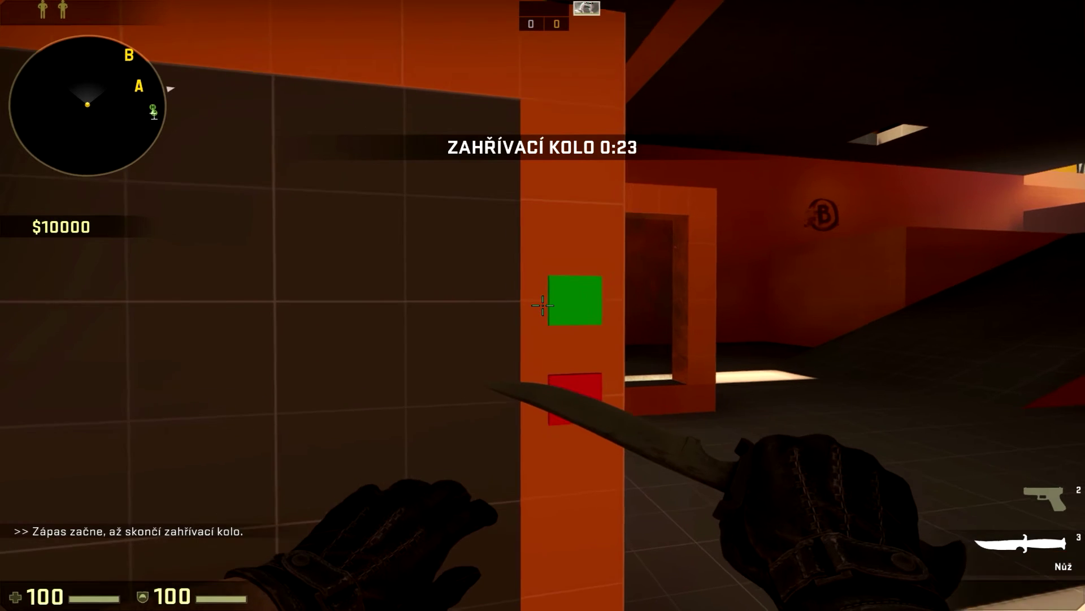
{"action": "key", "text": "w"}
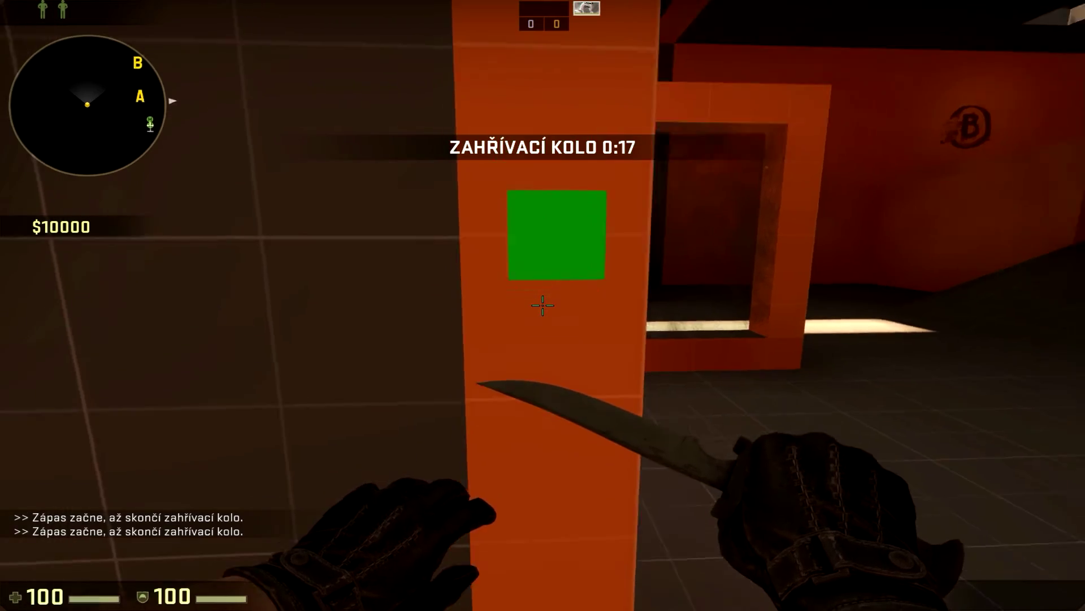
Test the second doorway from both sides by moving around and into it near the green and red buttons.
{"action": "key", "text": "d"}
{"action": "key", "text": "a"}
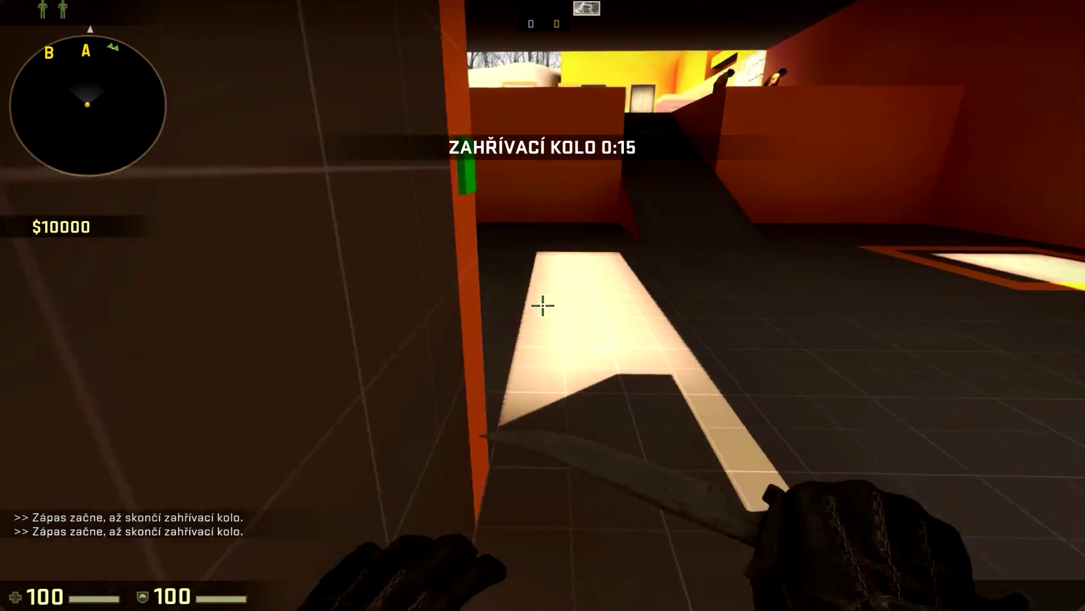
{"action": "key", "text": "d"}
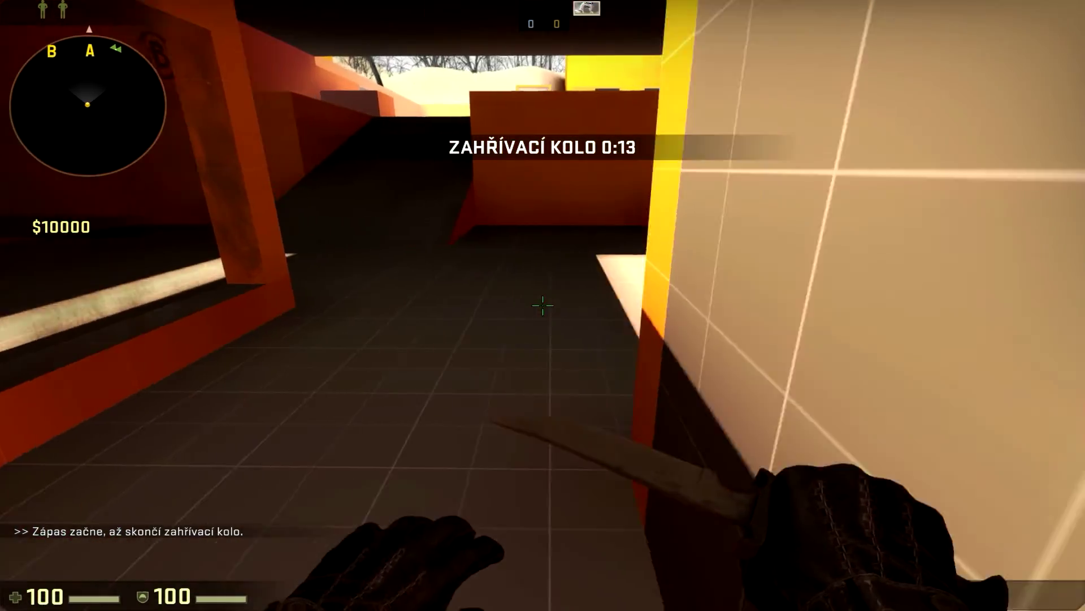
{"action": "key", "text": "w"}
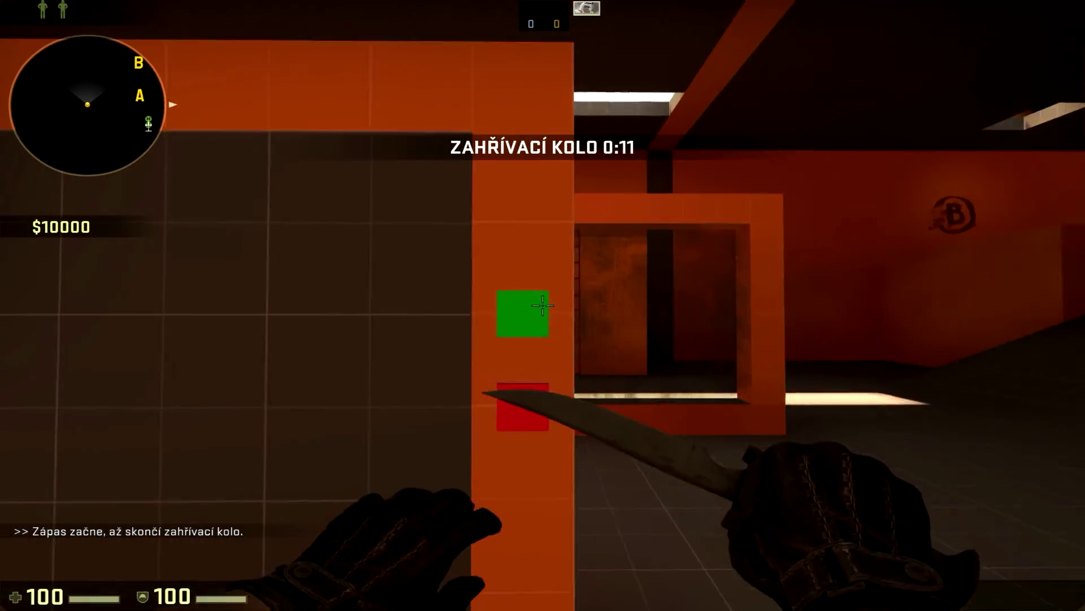
{"action": "key", "text": "a"}
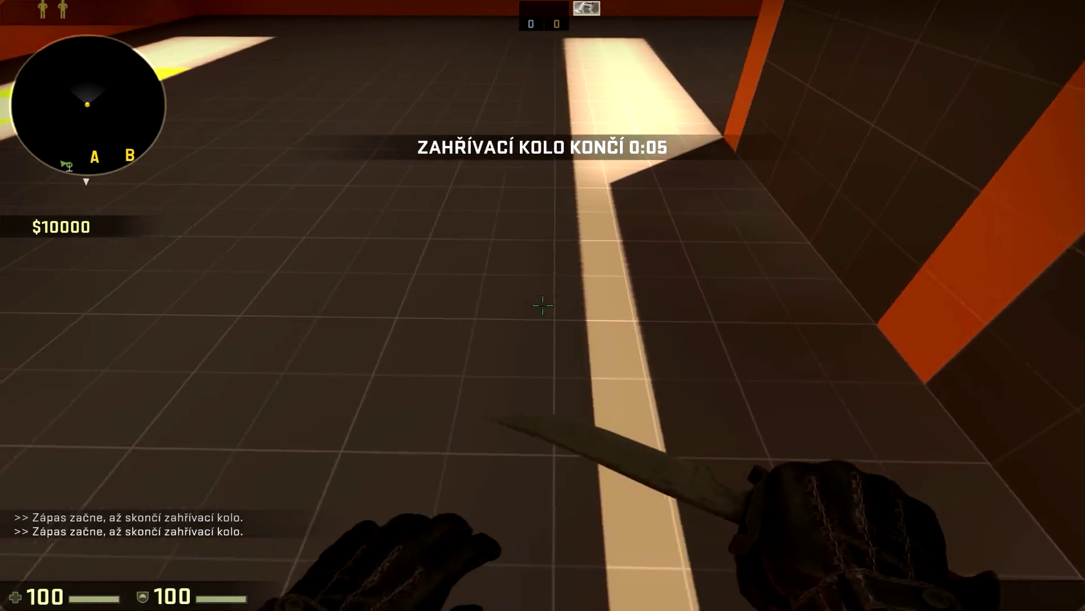
Equip the Glock-18 and fire several shots at the func_illusionary doorways to test how they react to bullets.
{"action": "key", "text": "2"}
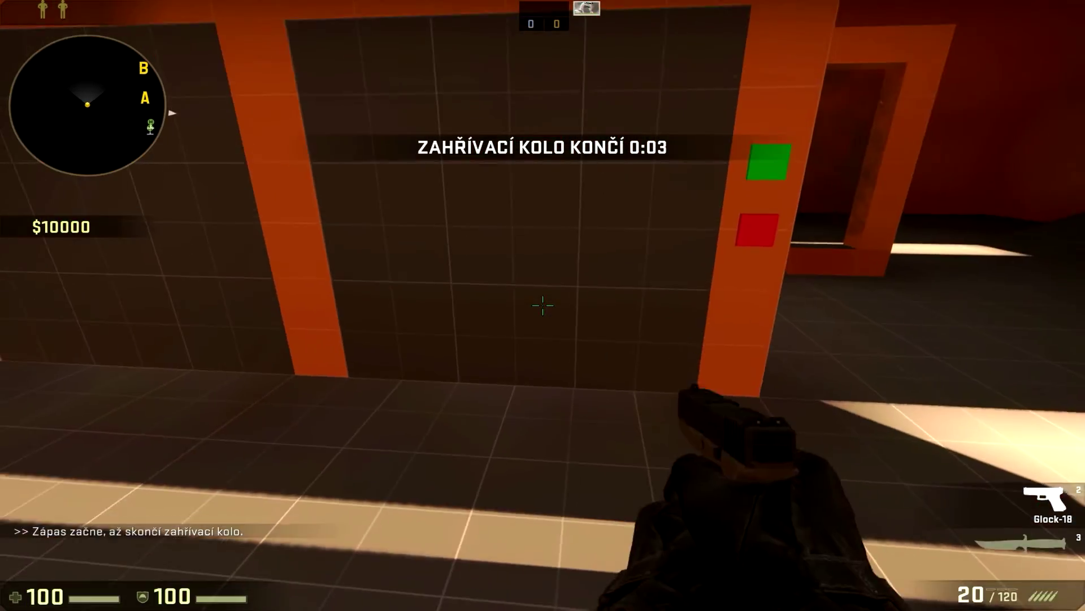
{"action": "left_click", "coordinate": [543, 305]}
{"action": "left_click", "coordinate": [543, 305]}
{"action": "key", "text": "w"}
{"action": "left_click", "coordinate": [543, 305]}
{"action": "left_click", "coordinate": [542, 305]}
{"action": "left_click", "coordinate": [542, 305]}
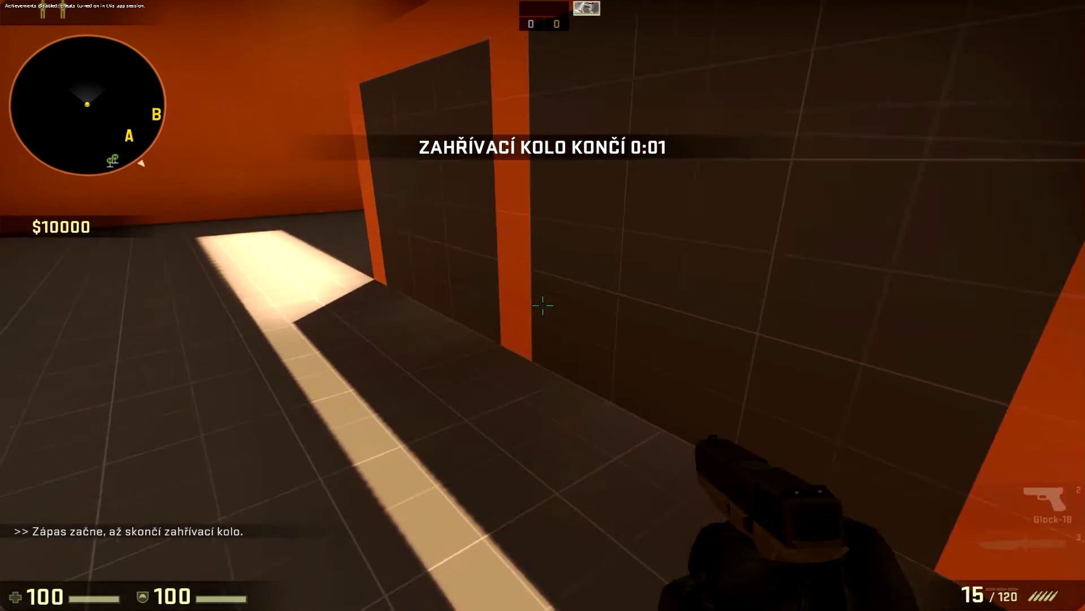
{"action": "left_click", "coordinate": [542, 305]}
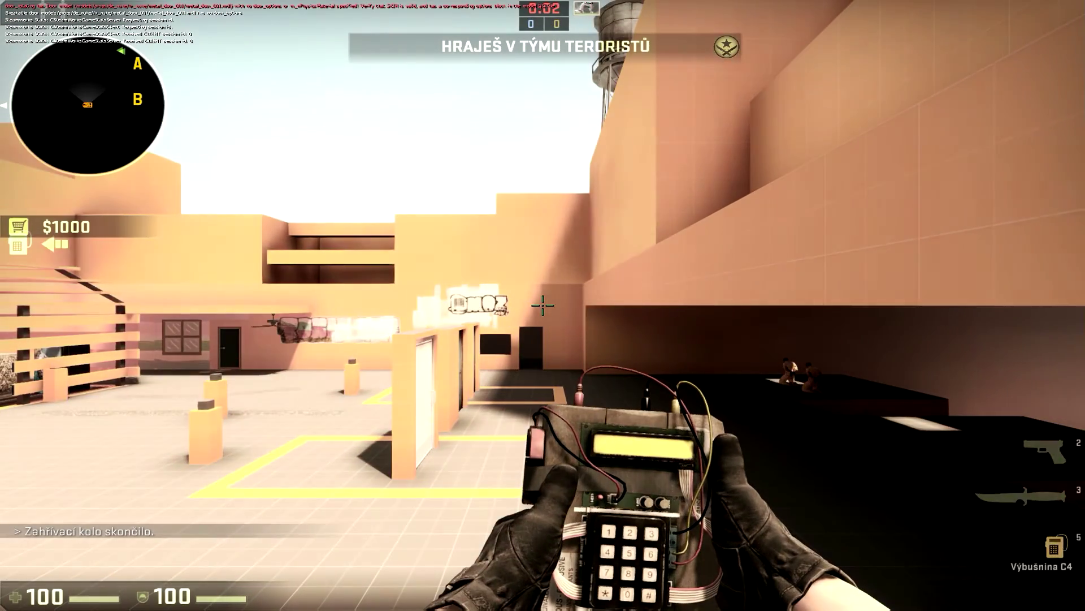
Equip the Glock-18 in the new round and walk from the spawn back to the two doorways and their buttons.
{"action": "key", "text": "2"}
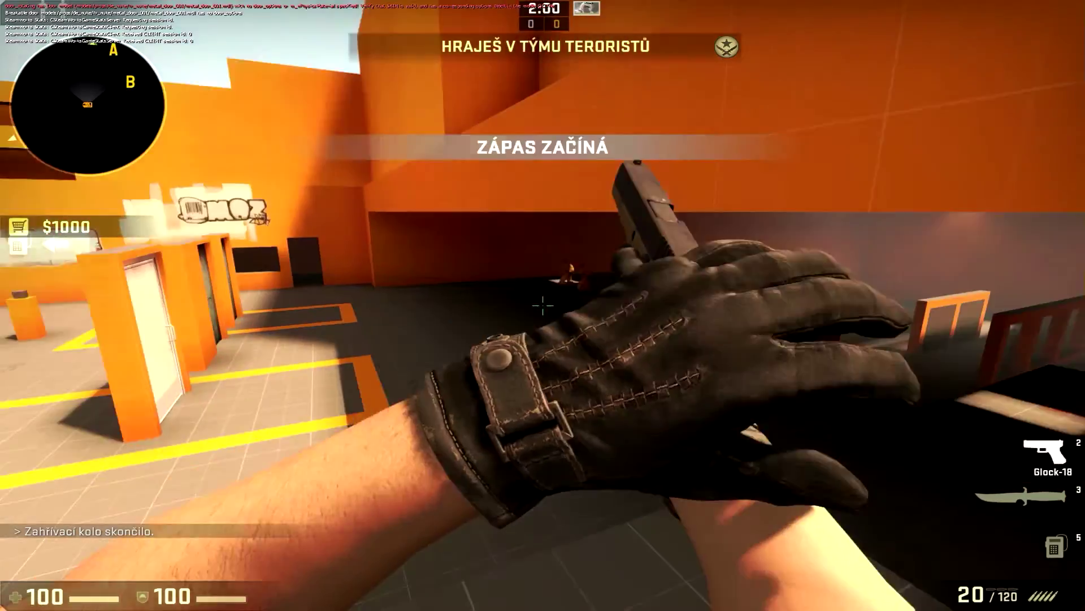
{"action": "key", "text": "w"}
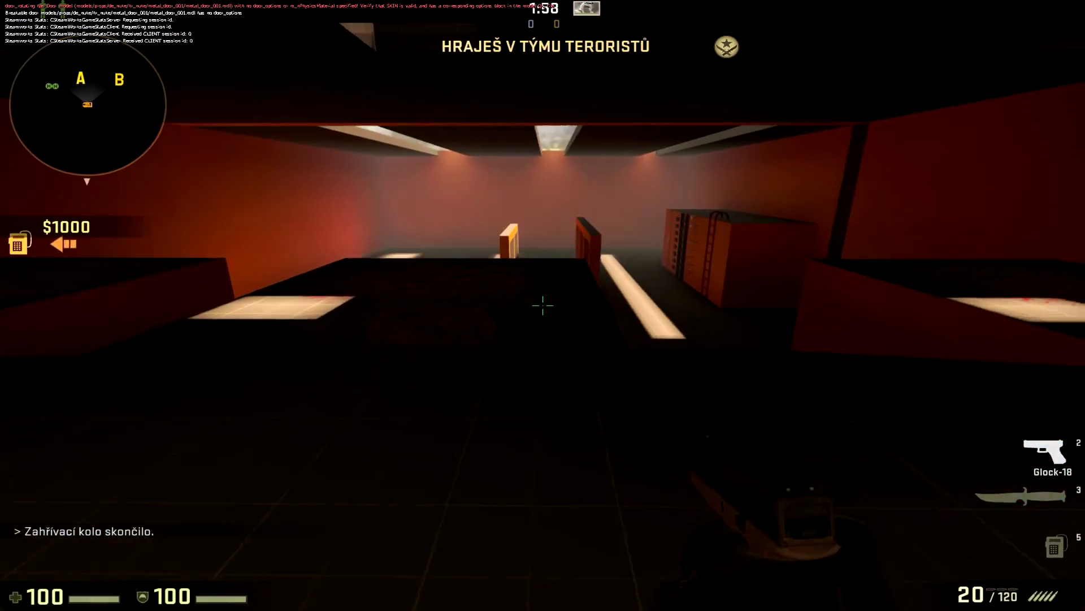
{"action": "key", "text": "w"}
{"action": "key", "text": "a"}
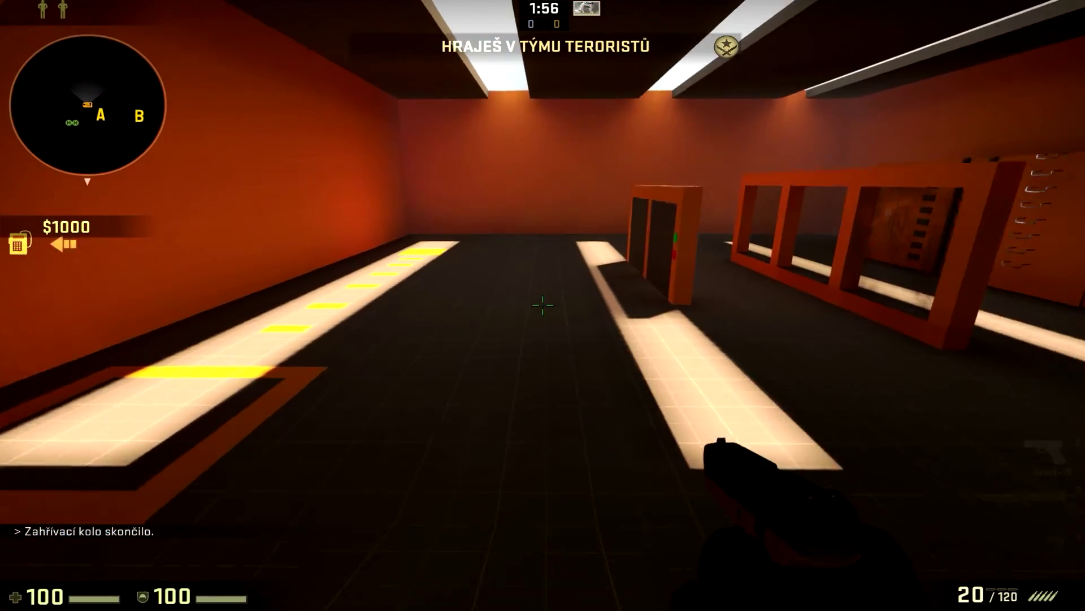
{"action": "key", "text": "w"}
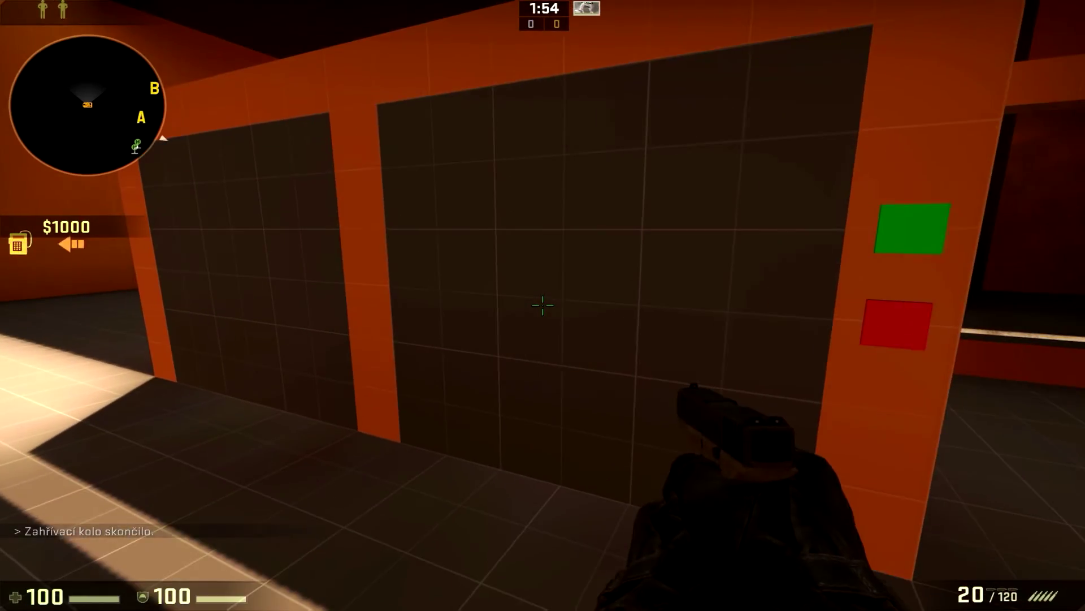